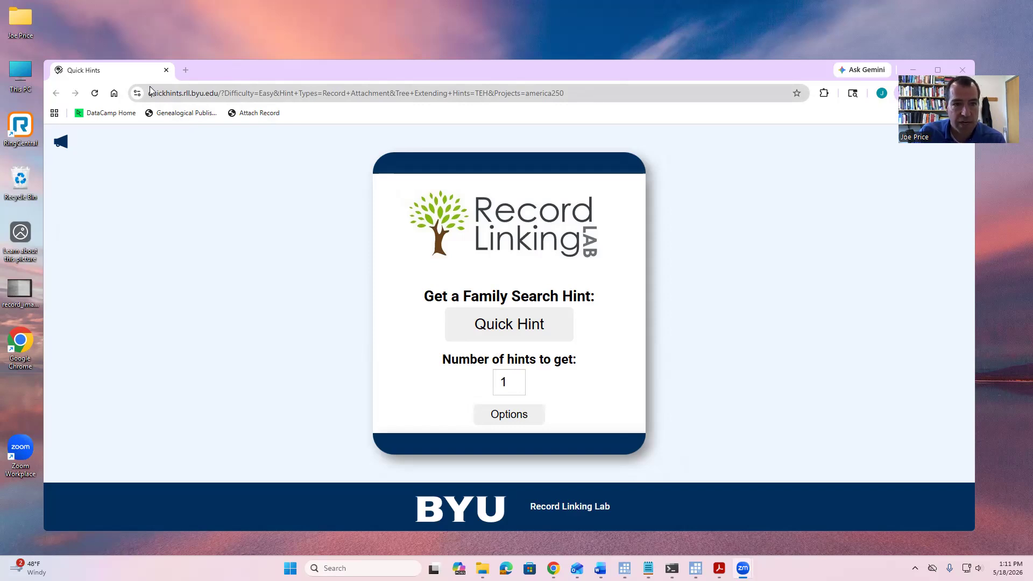
# Review the Quick Hints options for projects, hint types, difficulty and tree extending hints without changing them
pyautogui.click(529, 417)
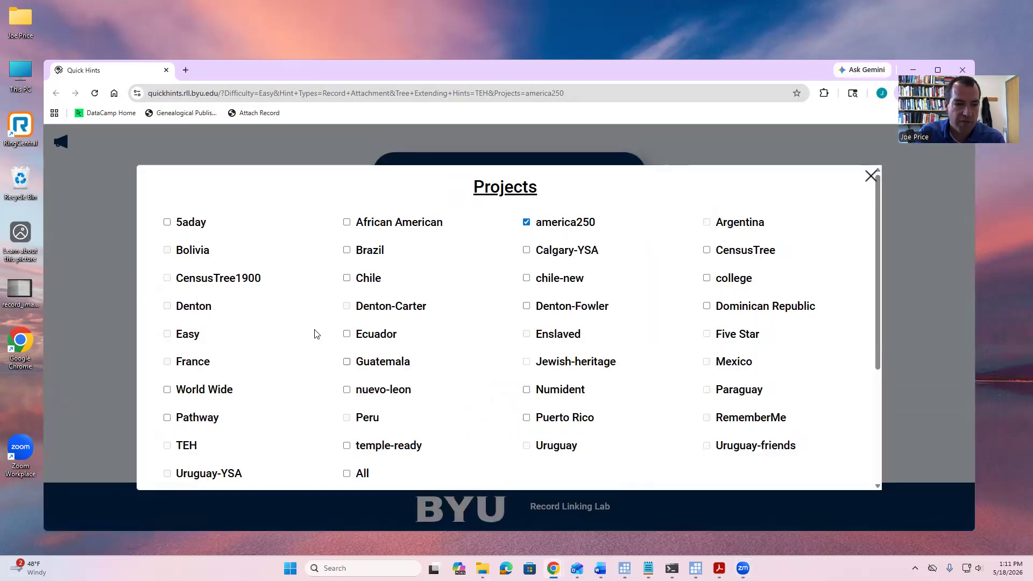
pyautogui.scroll(-2, 278, 321)
pyautogui.scroll(2, 484, 237)
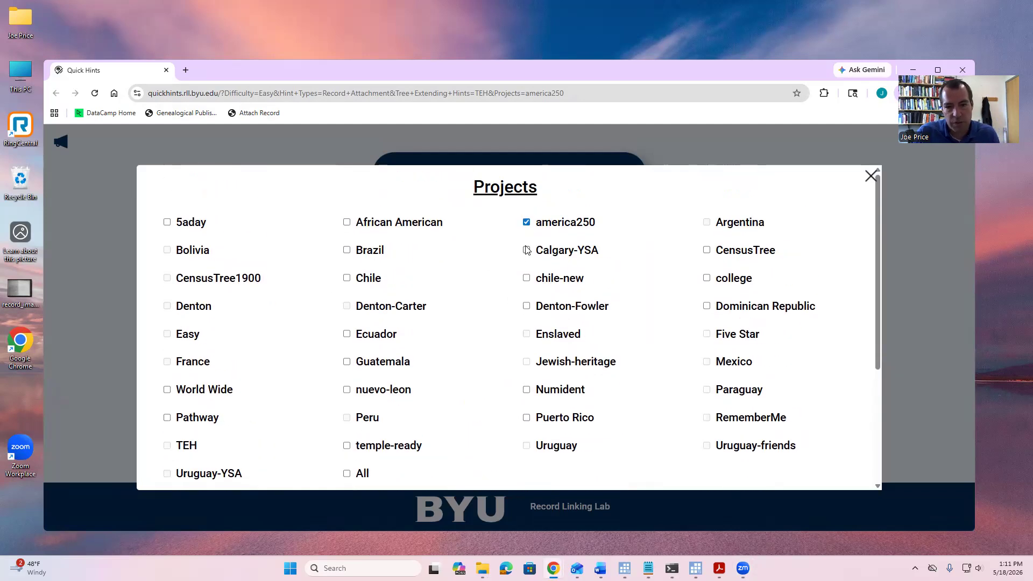
pyautogui.scroll(-3, 423, 322)
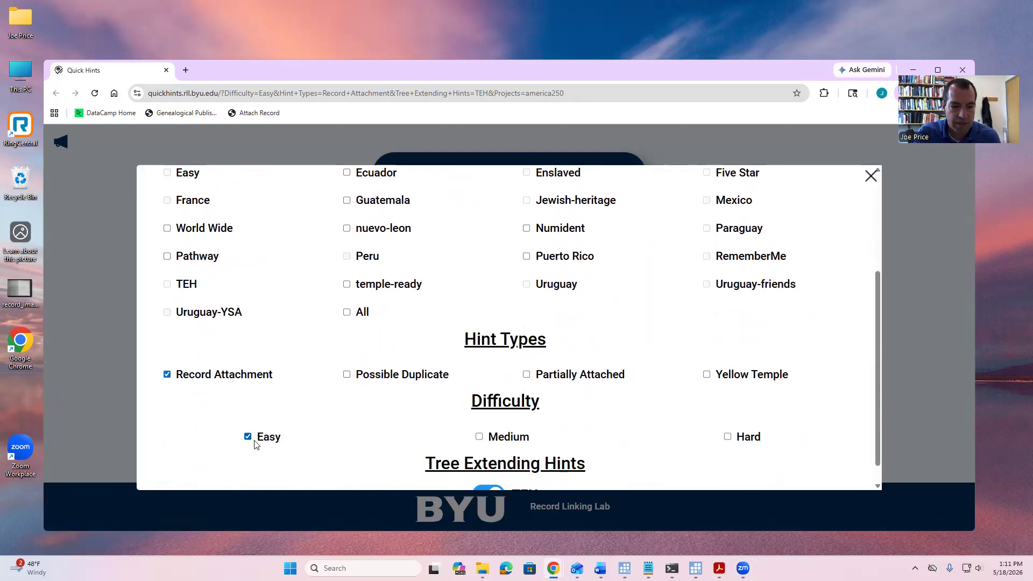
pyautogui.scroll(-1, 522, 486)
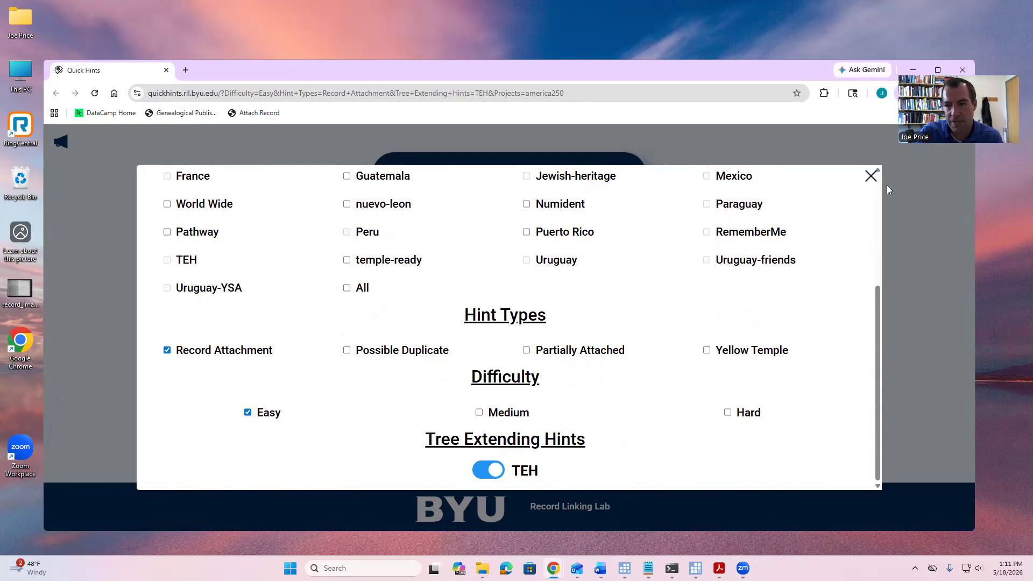
pyautogui.click(871, 176)
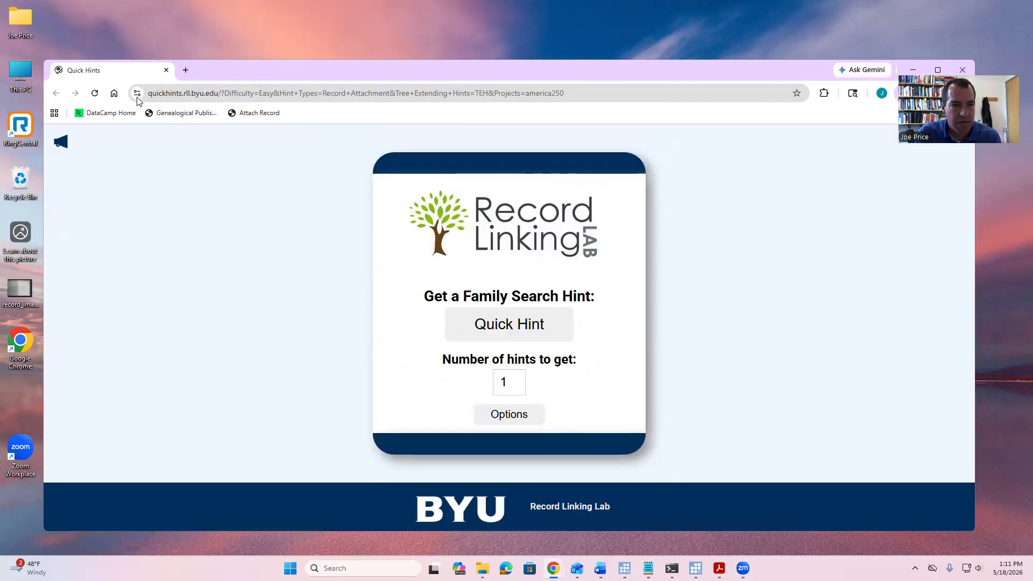
# Get one quick hint, sign in to FamilySearch, and expand the details of the daughter listed on the record
pyautogui.click(510, 323)
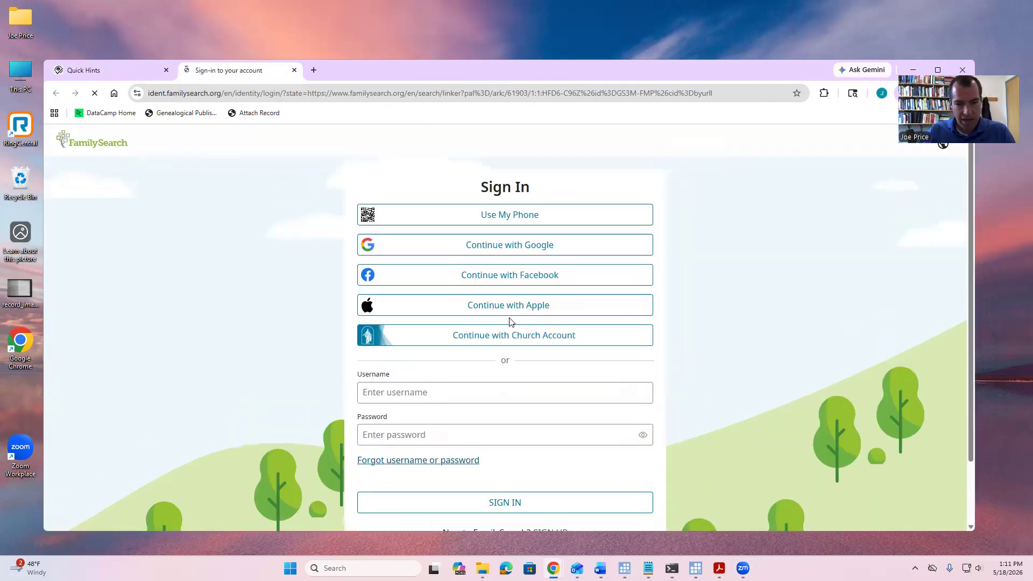
pyautogui.scroll(-1, 507, 326)
pyautogui.click(503, 423)
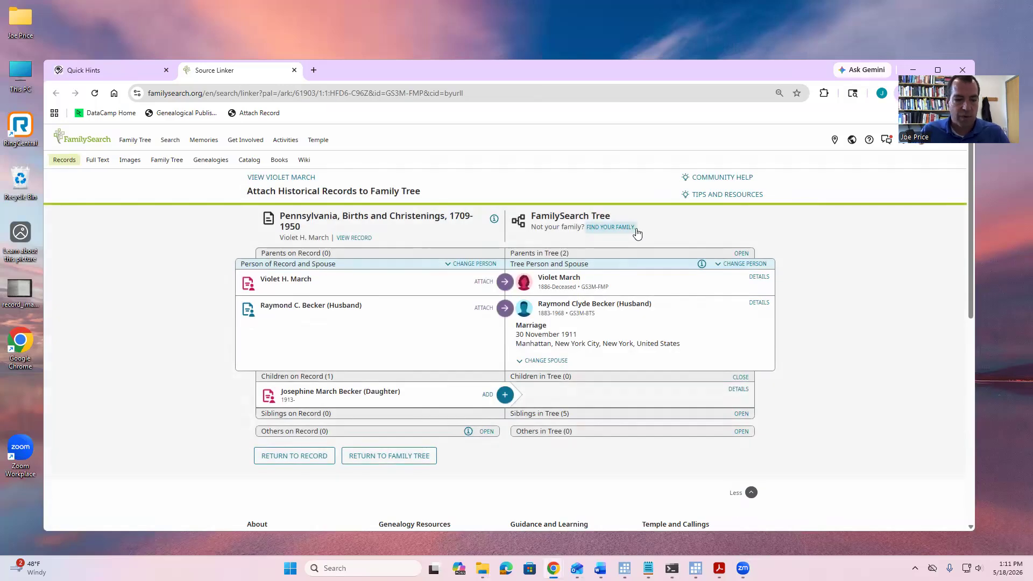
pyautogui.click(738, 389)
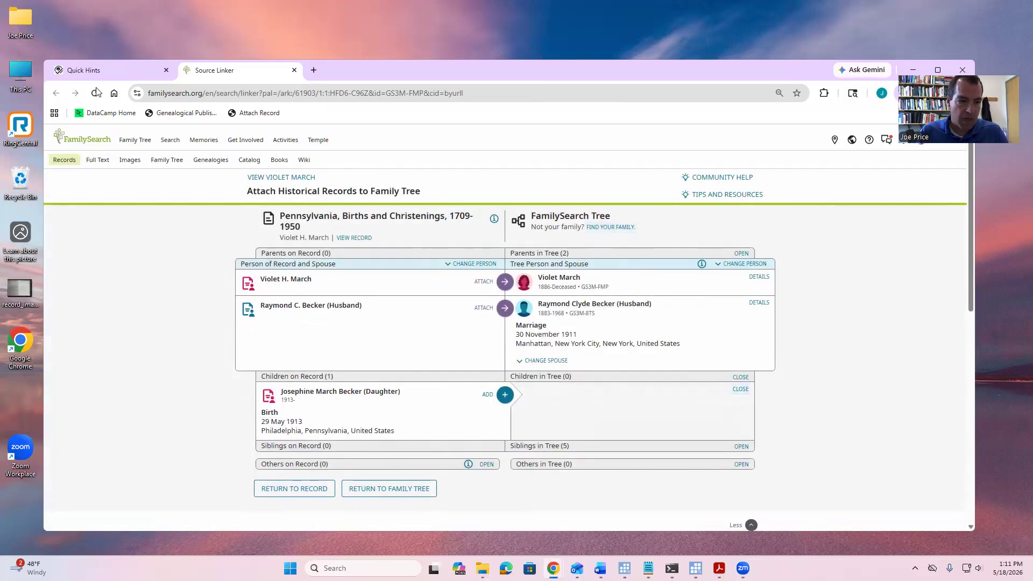
# Return to Quick Hints, set the number of hints to 5, and fetch them
pyautogui.click(86, 69)
pyautogui.moveTo(506, 386); pyautogui.dragTo(486, 384)
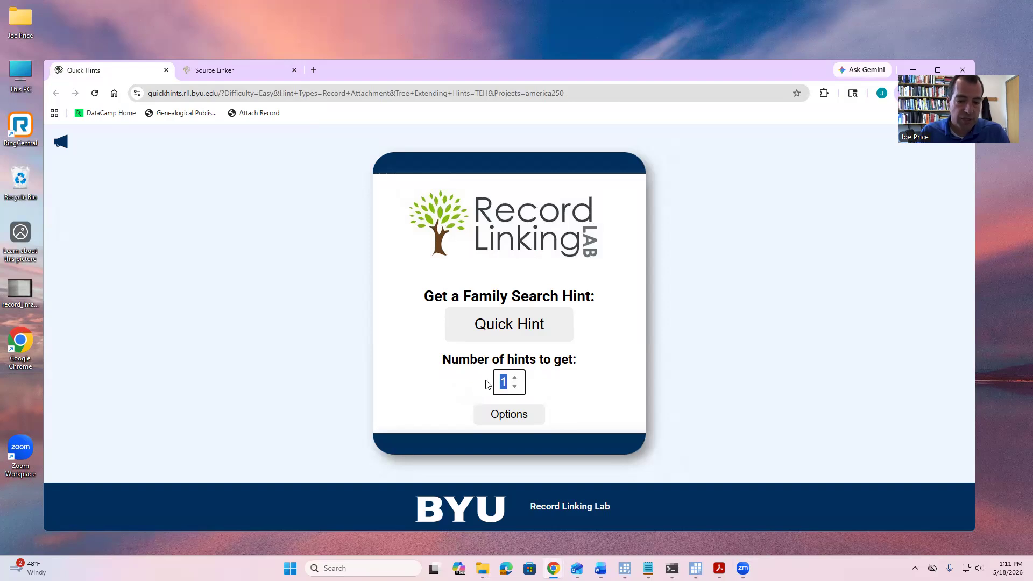
pyautogui.write('5')
pyautogui.click(608, 383)
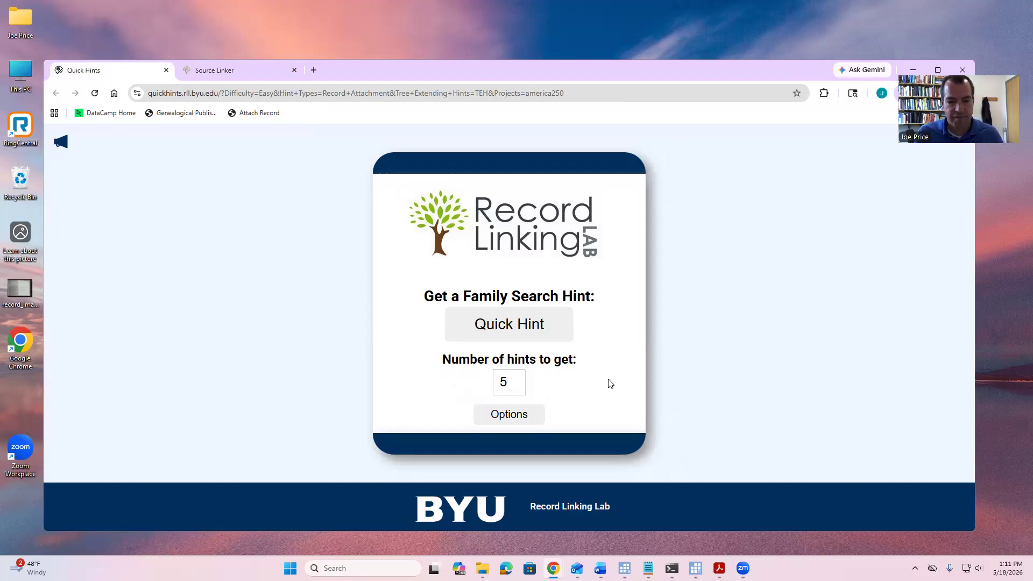
pyautogui.click(500, 327)
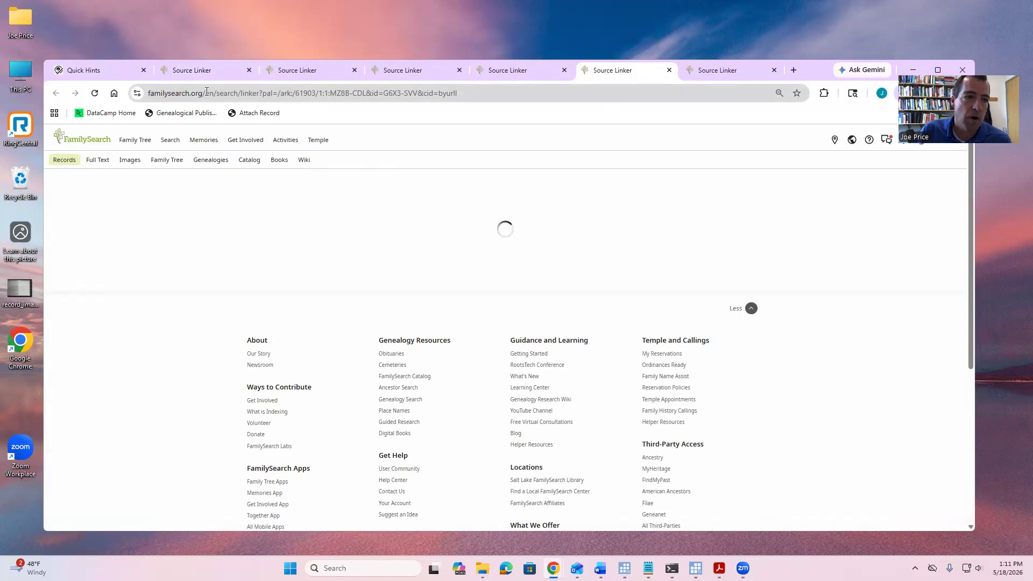
pyautogui.click(83, 71)
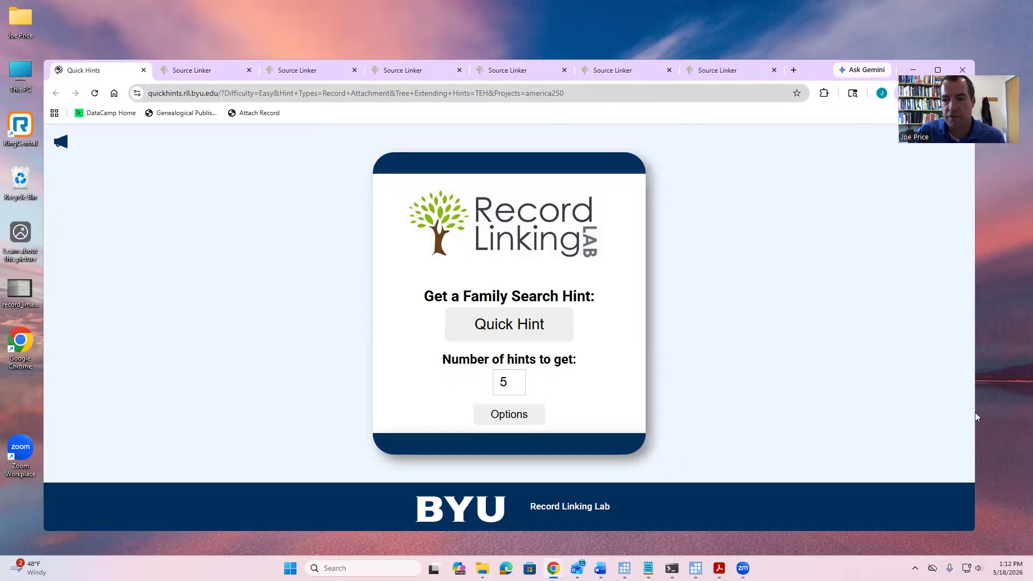
pyautogui.moveTo(961, 76); pyautogui.dragTo(976, 416)
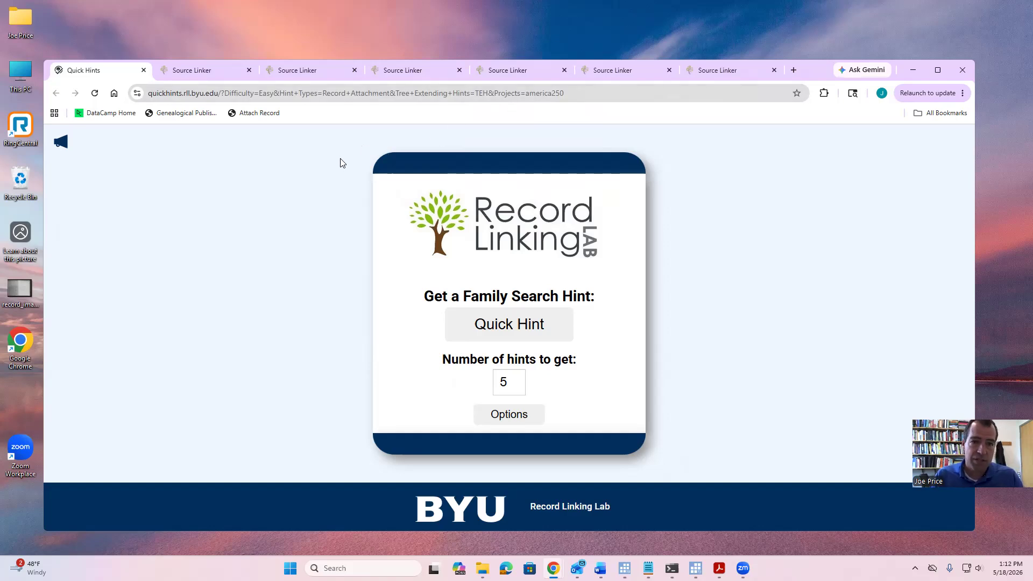
# Look through the opened Source Linker hints to compare the family members on record with those in the tree
pyautogui.click(716, 72)
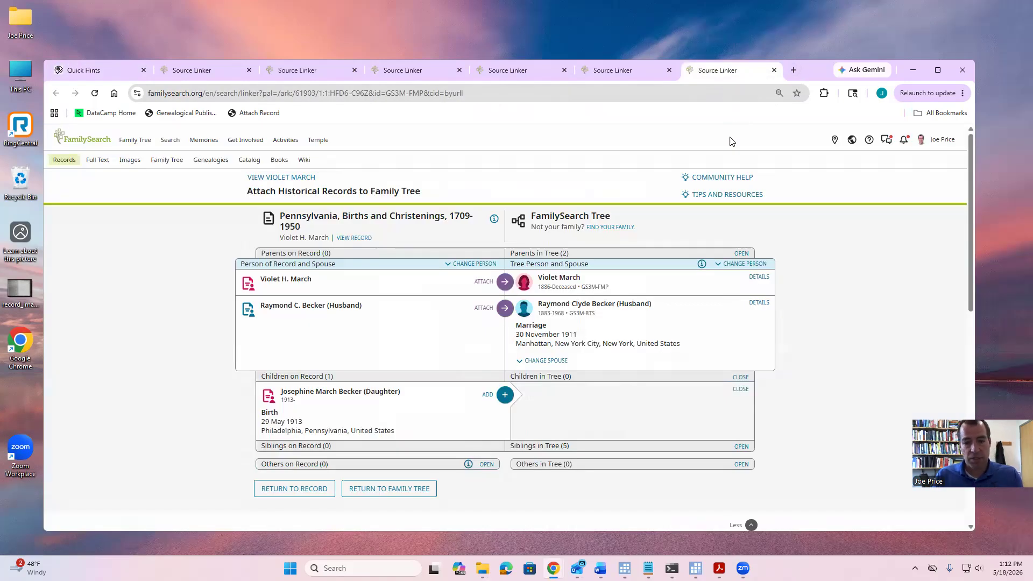
pyautogui.click(615, 72)
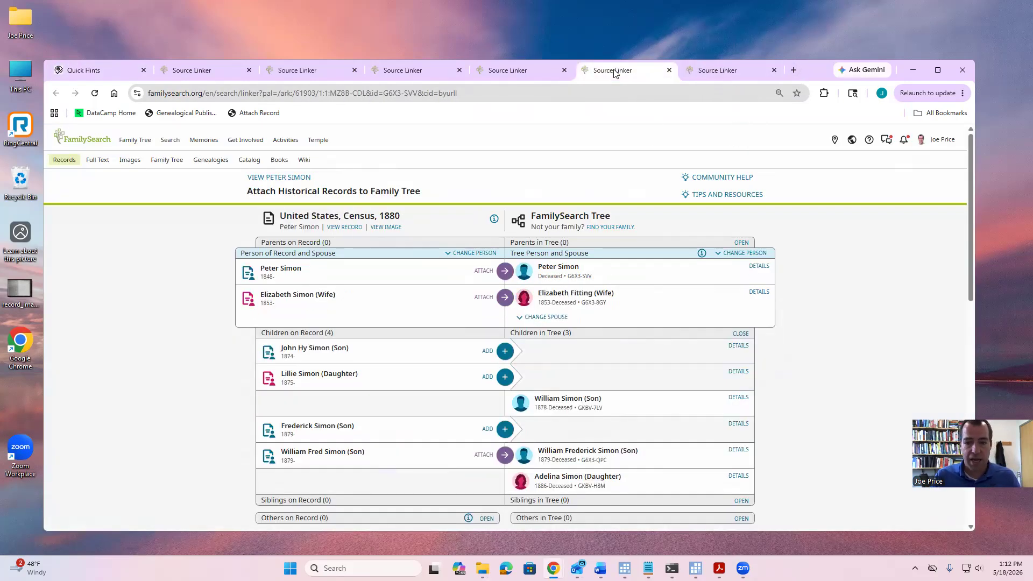
pyautogui.click(495, 72)
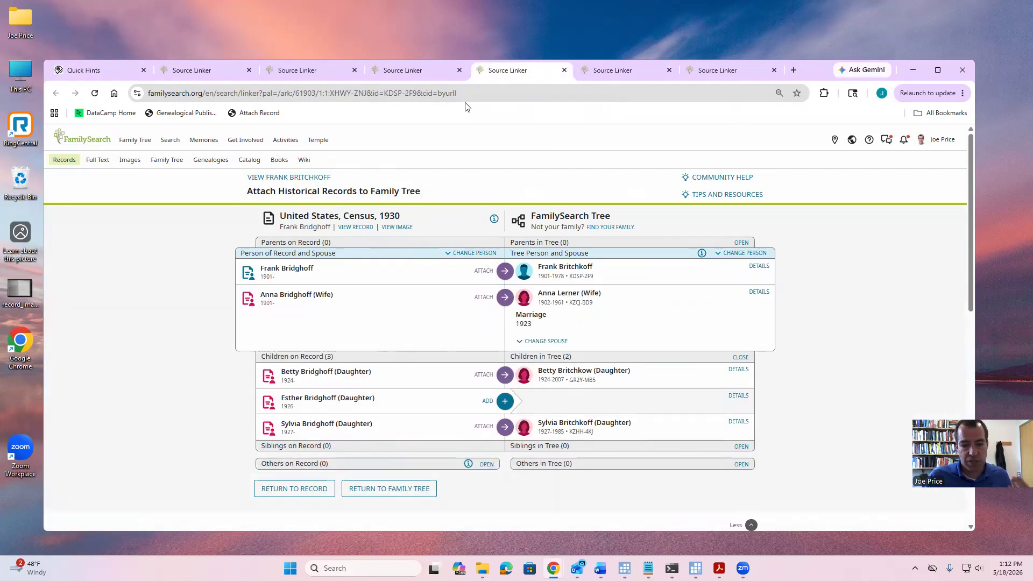
pyautogui.click(424, 74)
pyautogui.click(306, 72)
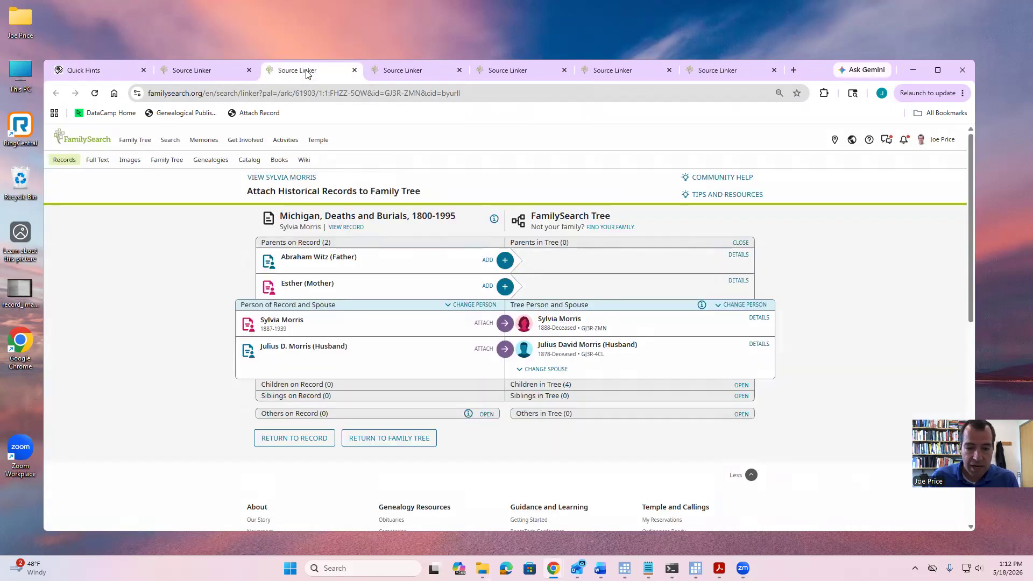
# On the Pennsylvania, Births and Christenings hint, check the husband's details against the daughter's birth, and run Attach Record on the family
pyautogui.click(715, 69)
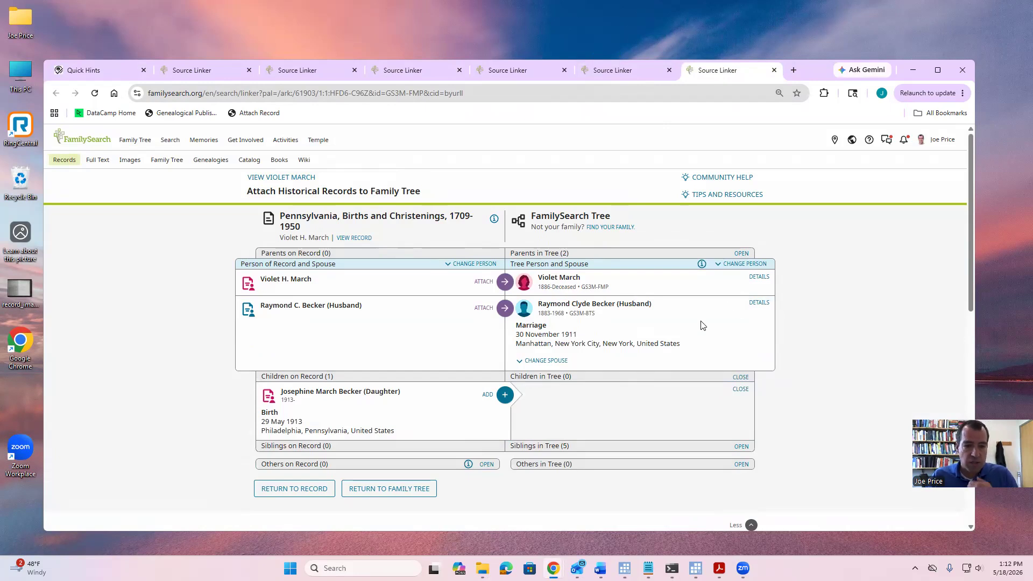
pyautogui.click(758, 303)
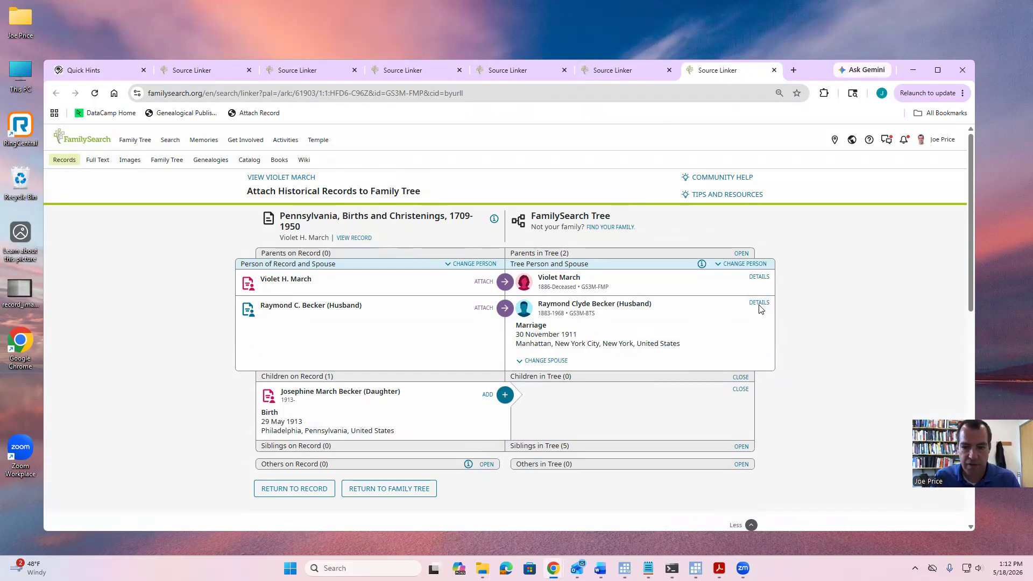
pyautogui.scroll(-1, 759, 298)
pyautogui.scroll(-1, 760, 299)
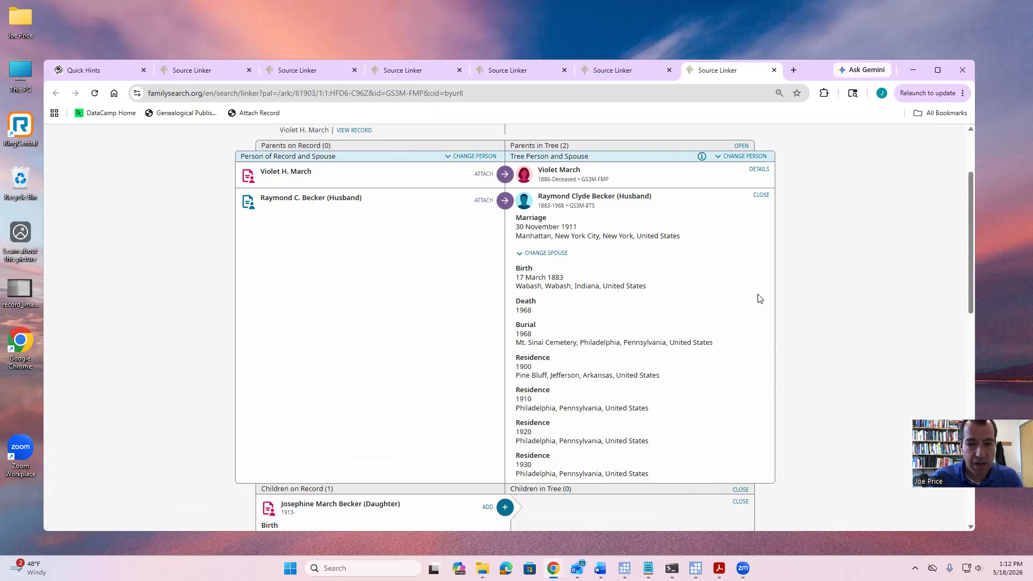
pyautogui.scroll(-1, 661, 308)
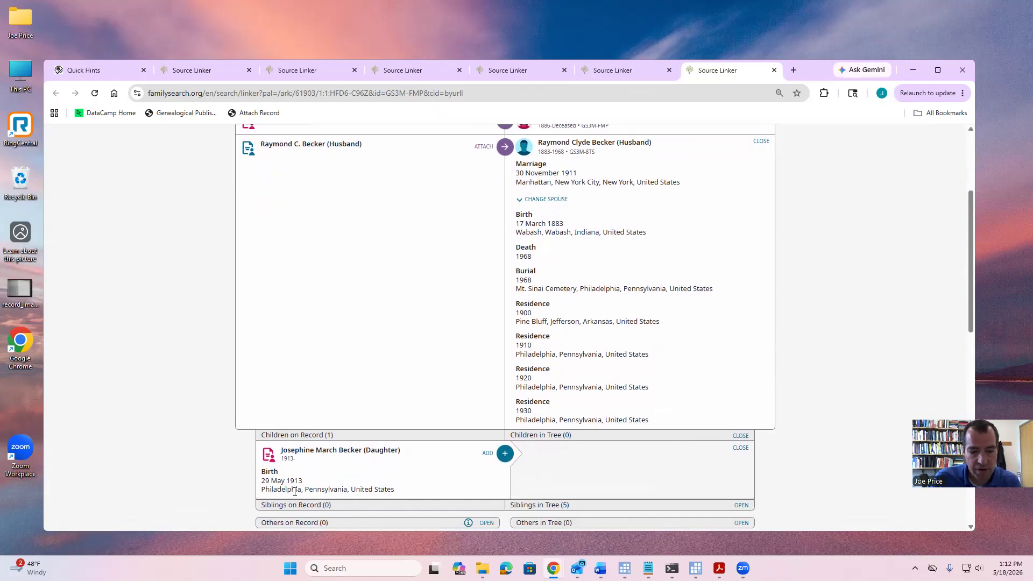
pyautogui.scroll(1, 576, 323)
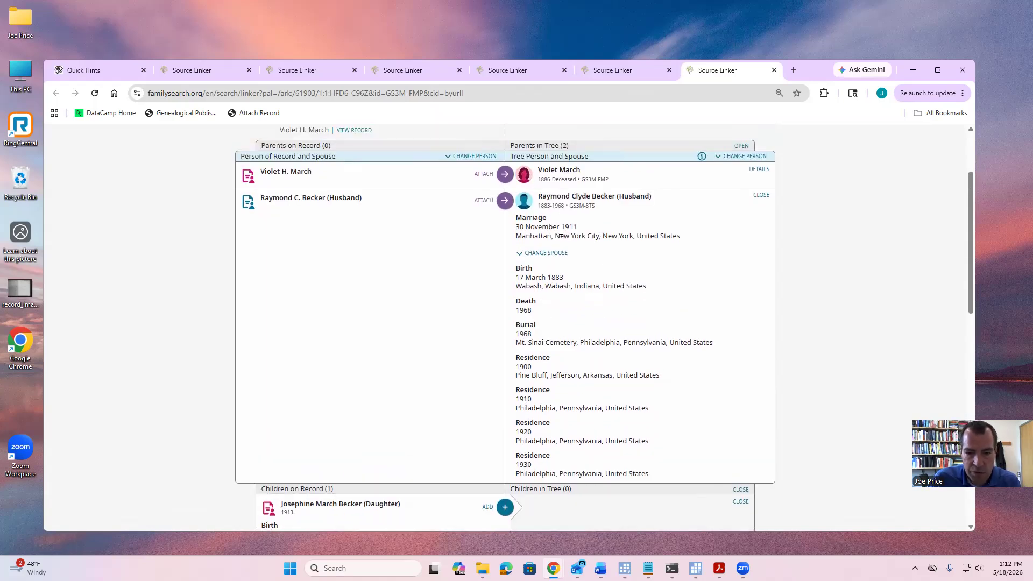
pyautogui.scroll(-3, 561, 250)
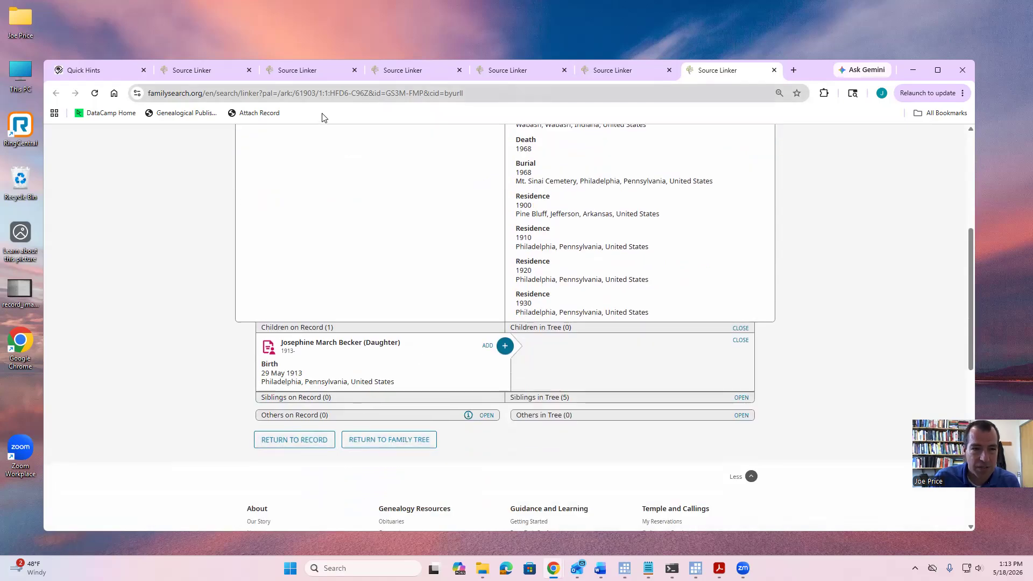
pyautogui.click(253, 114)
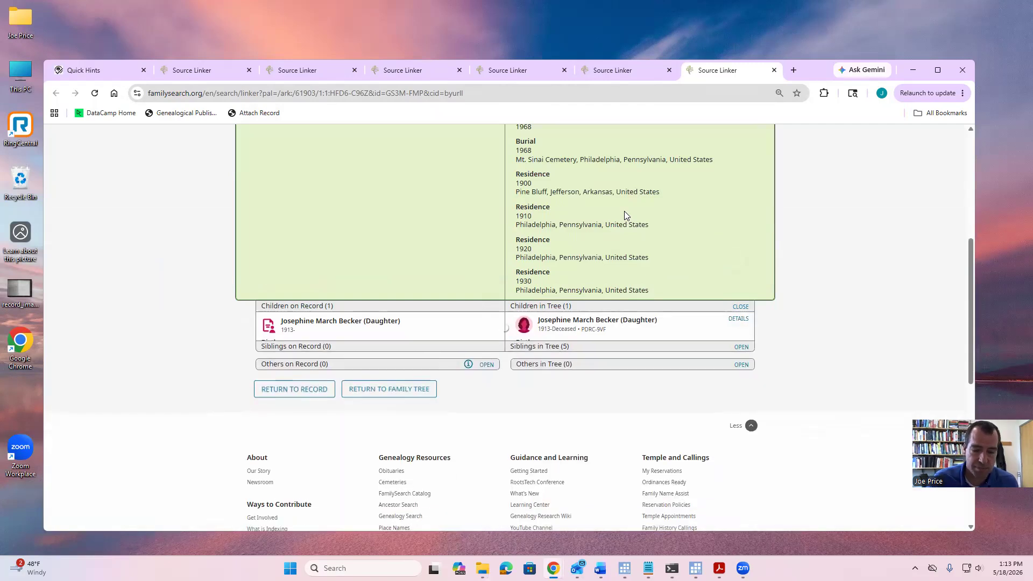
# Open the added daughter's person page, check the relationship to her, and review her family members
pyautogui.click(564, 322)
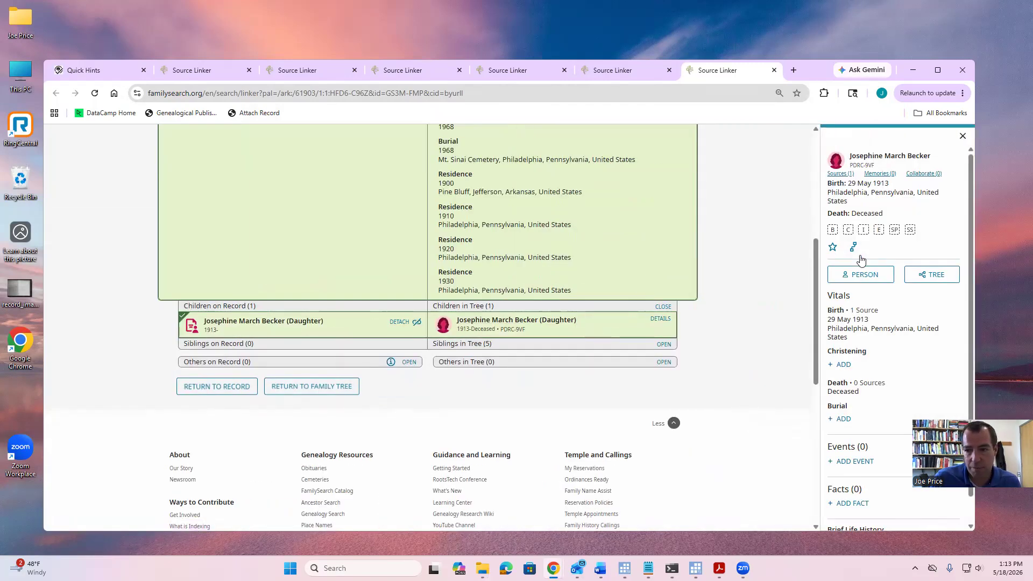
pyautogui.click(860, 275)
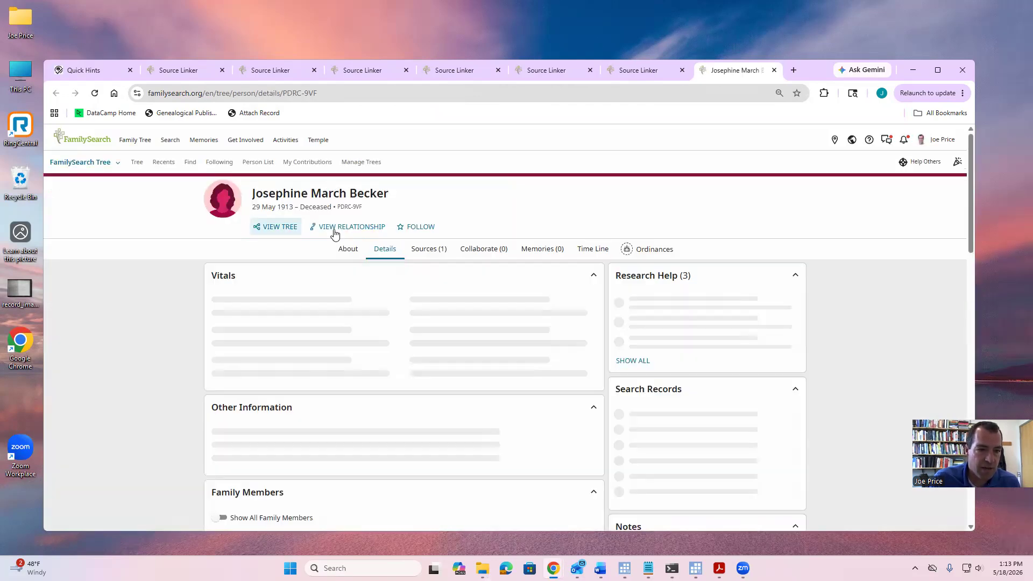
pyautogui.click(336, 227)
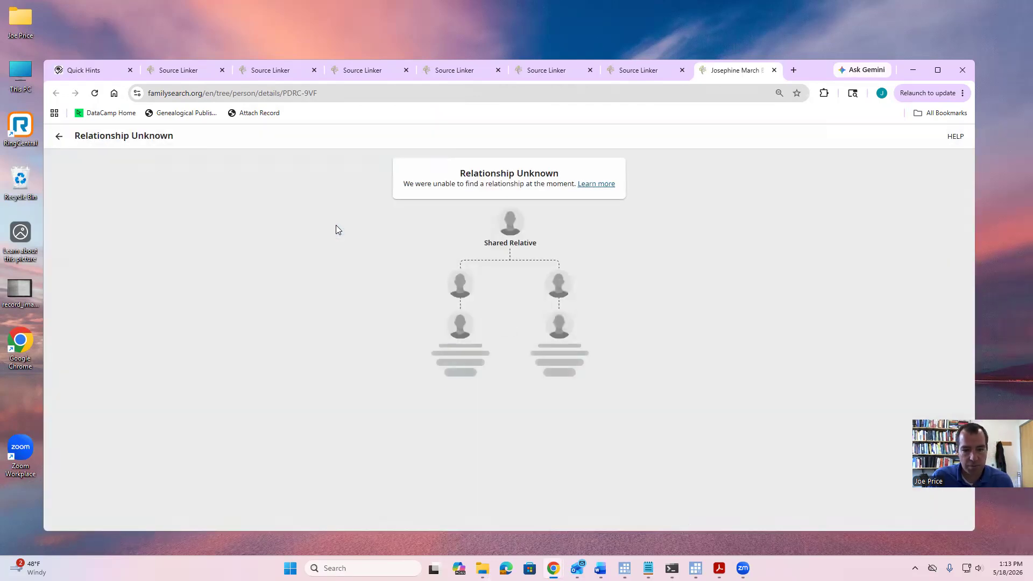
pyautogui.click(60, 137)
pyautogui.scroll(-5, 383, 295)
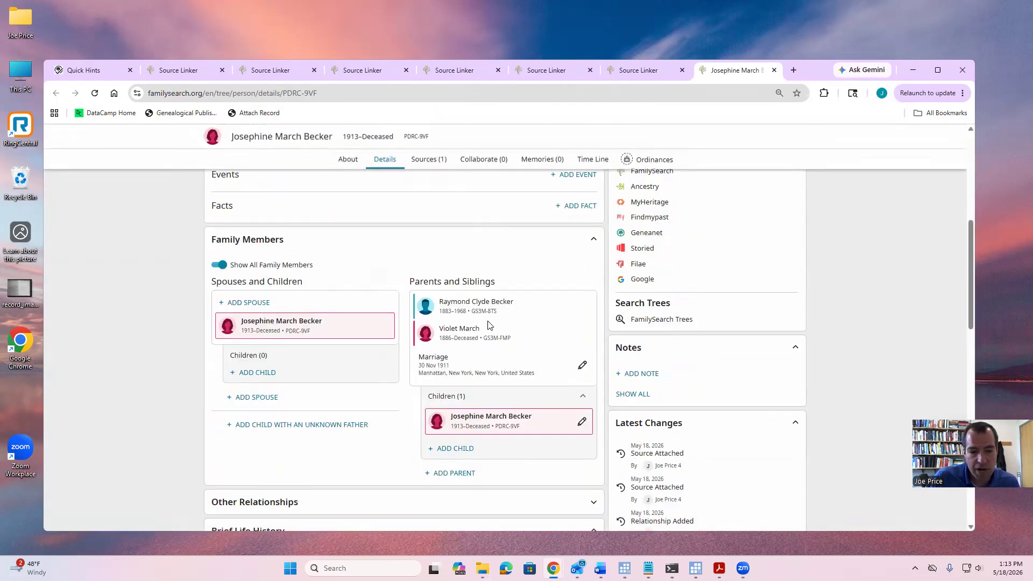
# Open the daughter's Find a Grave Index hint from her research help and attach it with Attach Record
pyautogui.scroll(4, 486, 323)
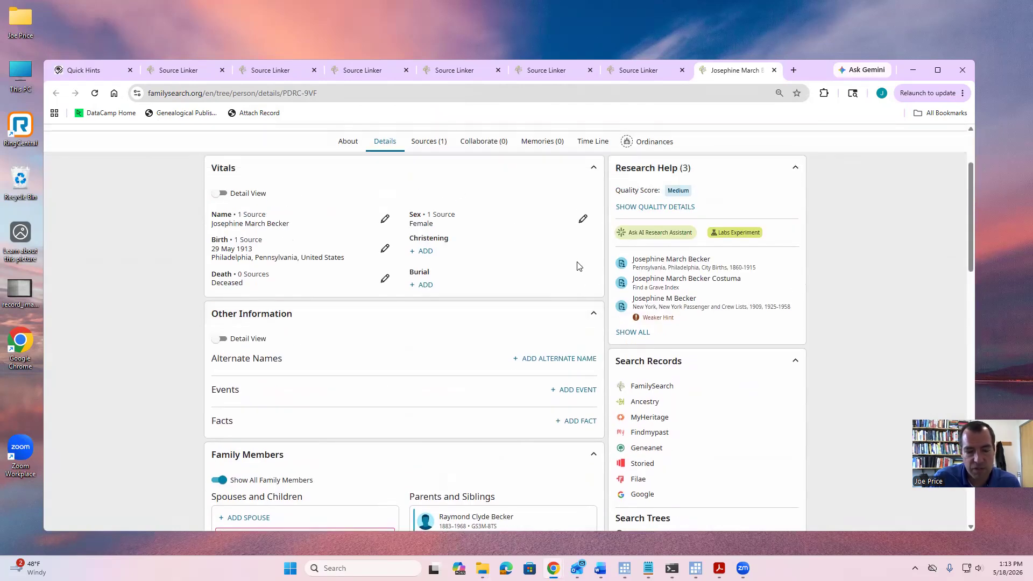
pyautogui.click(697, 282)
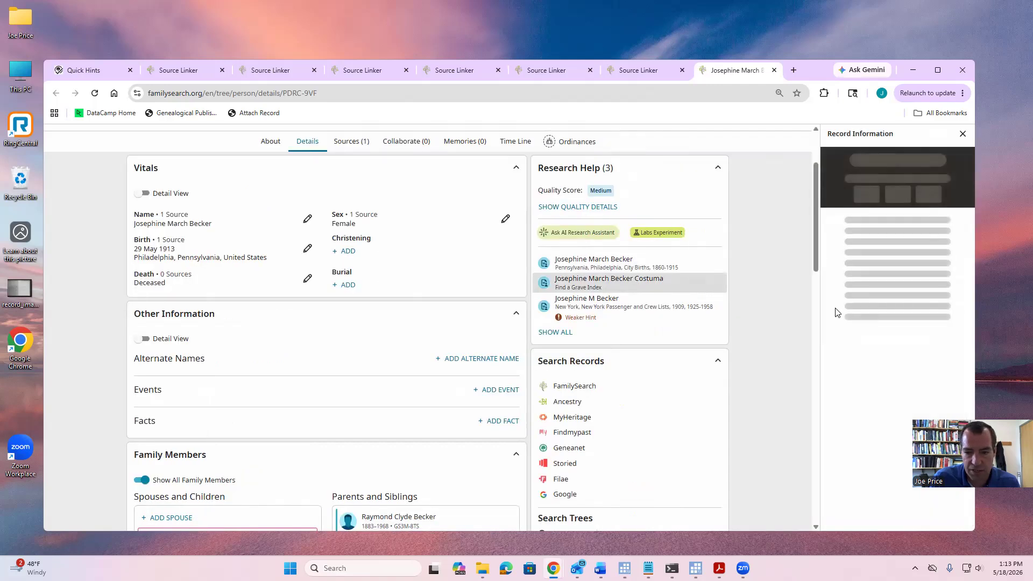
pyautogui.click(859, 510)
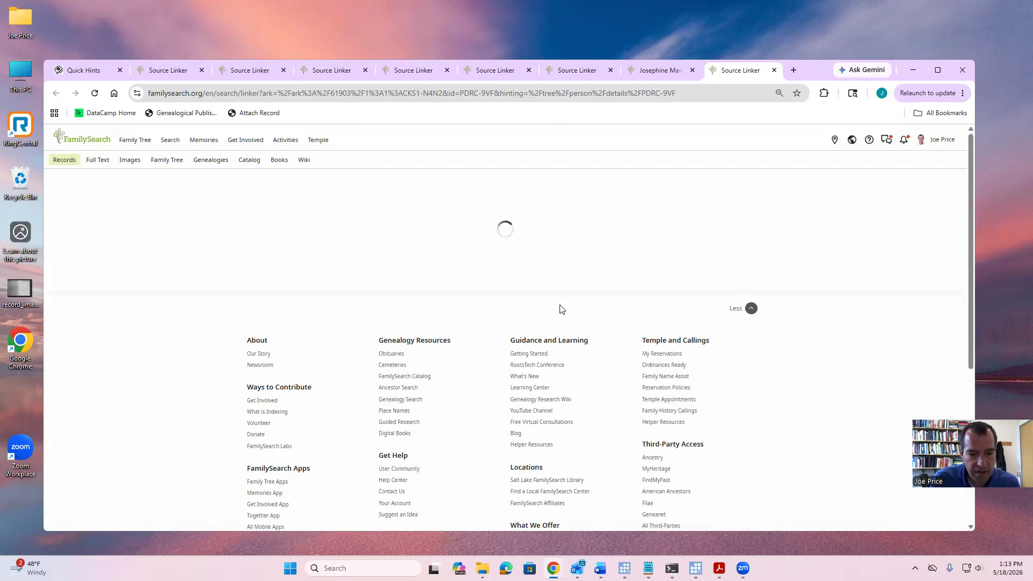
pyautogui.scroll(-2, 282, 264)
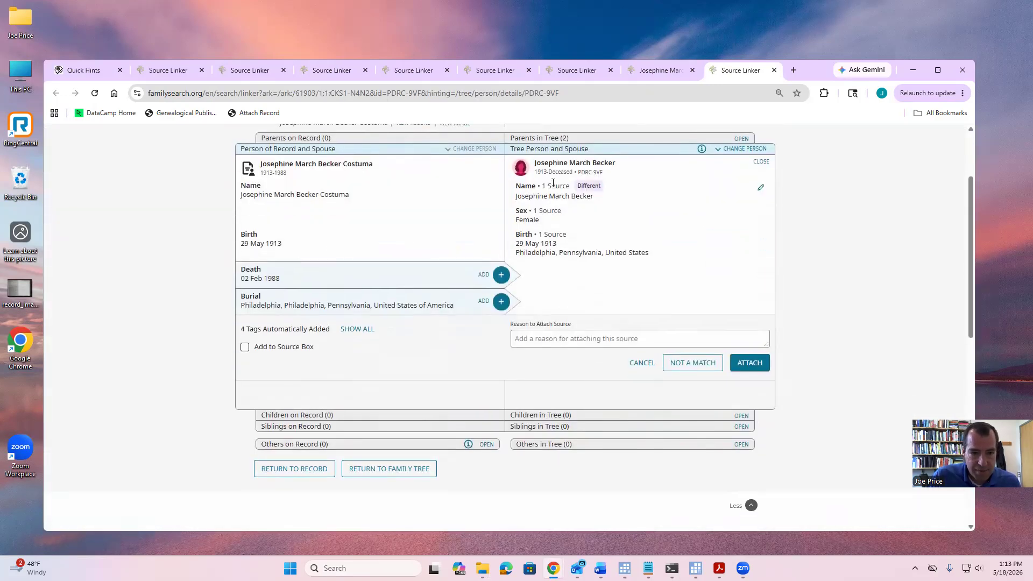
pyautogui.click(250, 112)
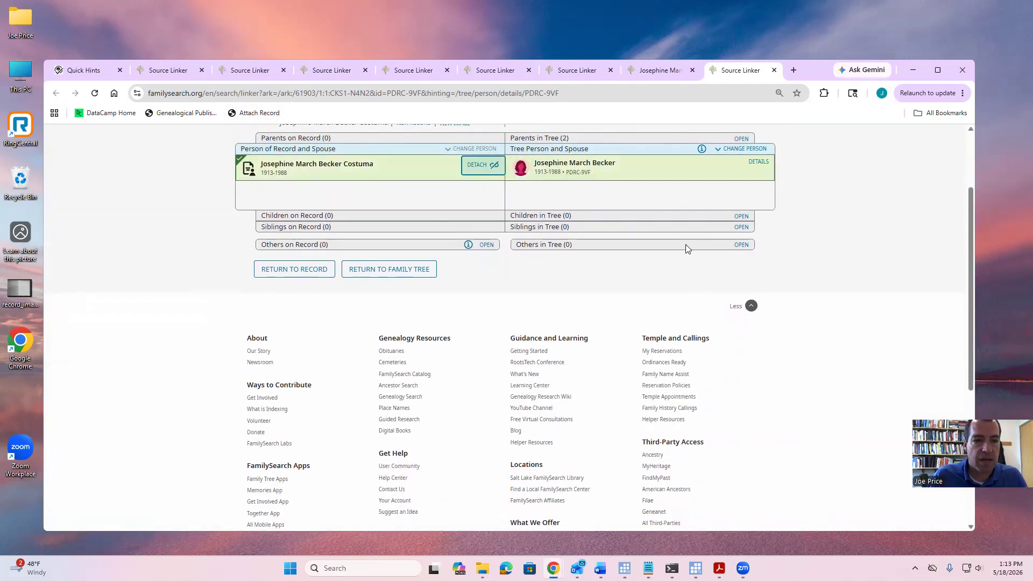
# Open the attached Find a Grave record's image on findagrave.com
pyautogui.scroll(2, 685, 244)
pyautogui.click(455, 230)
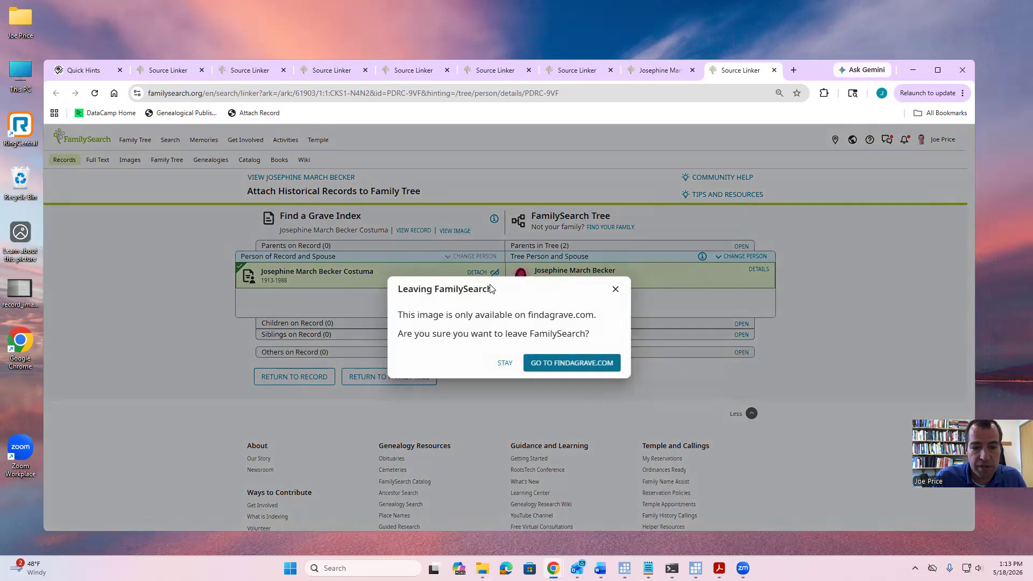
pyautogui.click(554, 364)
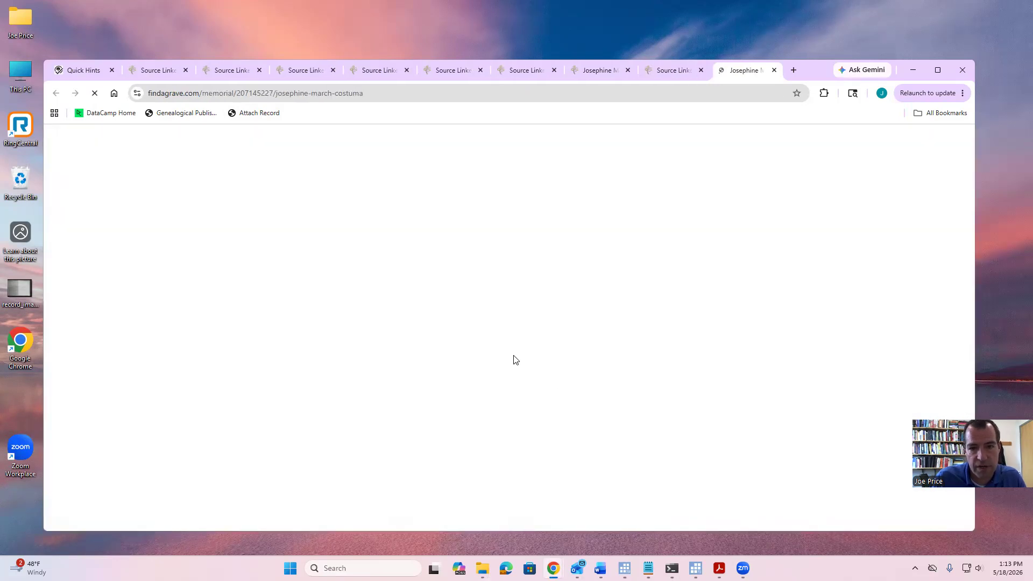
# Check the parents listed on the daughter's Find a Grave memorial against the family members on her FamilySearch person page
pyautogui.scroll(-3, 570, 288)
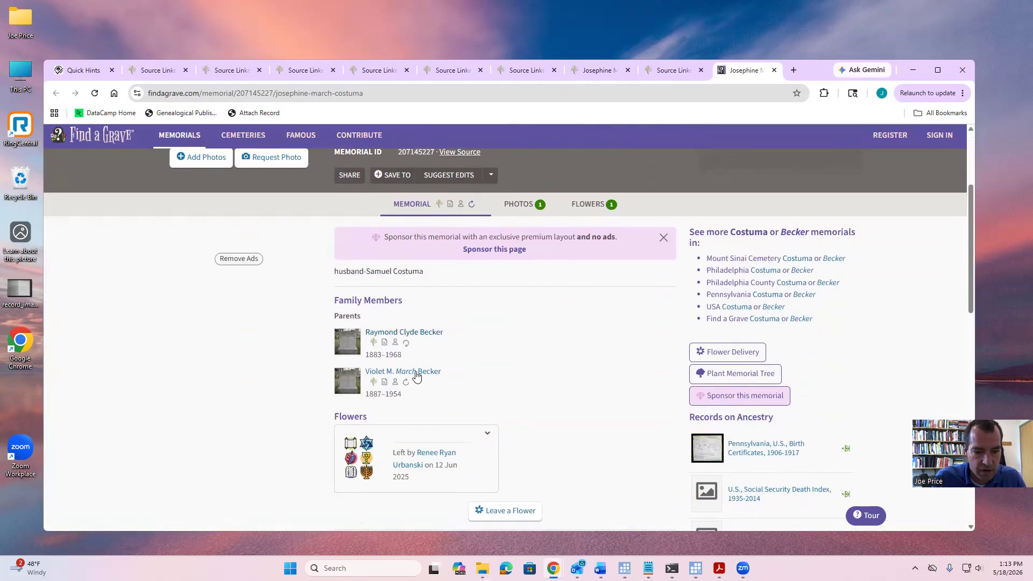
pyautogui.click(597, 71)
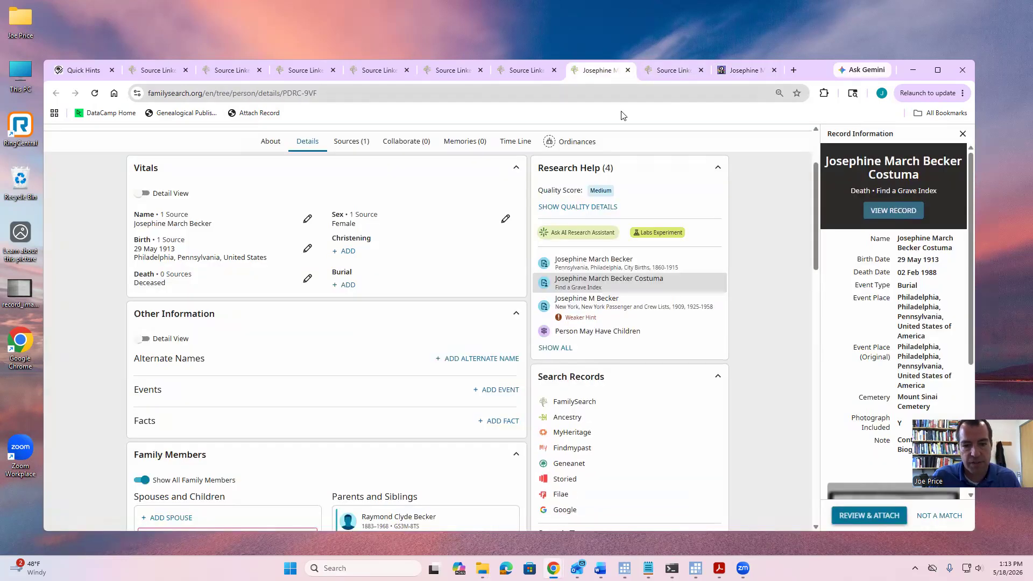
pyautogui.scroll(-1, 437, 256)
pyautogui.scroll(-3, 436, 256)
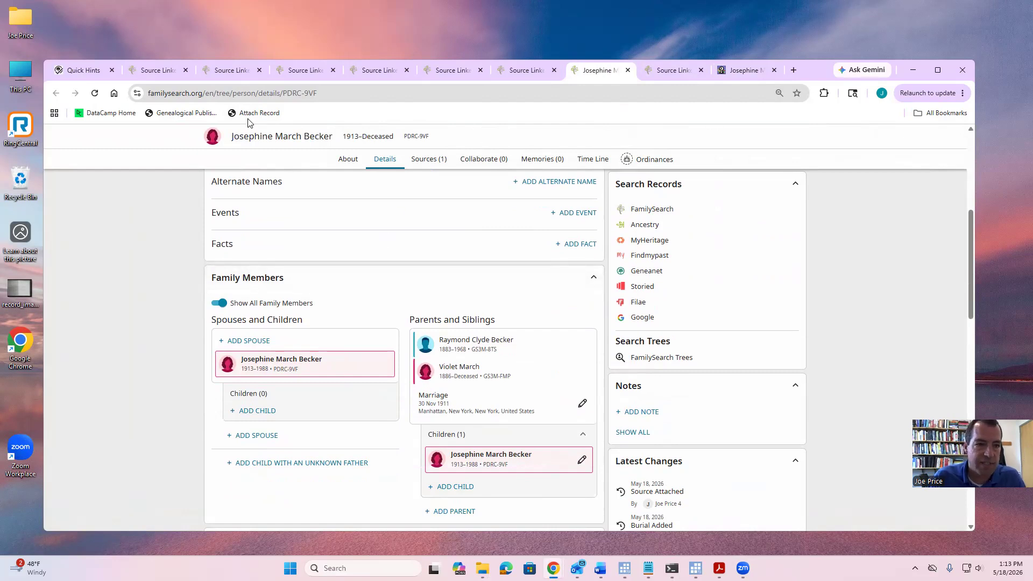
# Close the tabs of the finished Pennsylvania births hint, the daughter's pages and her Find a Grave memorial, returning to the 1880 census hint
pyautogui.click(519, 70)
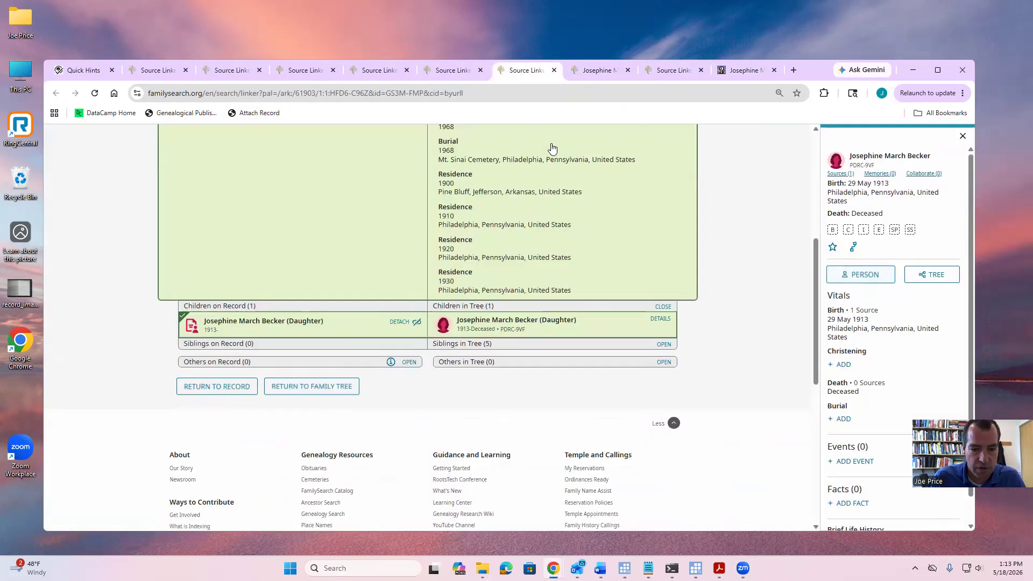
pyautogui.click(446, 73)
pyautogui.click(554, 70)
pyautogui.click(553, 70)
pyautogui.click(553, 70)
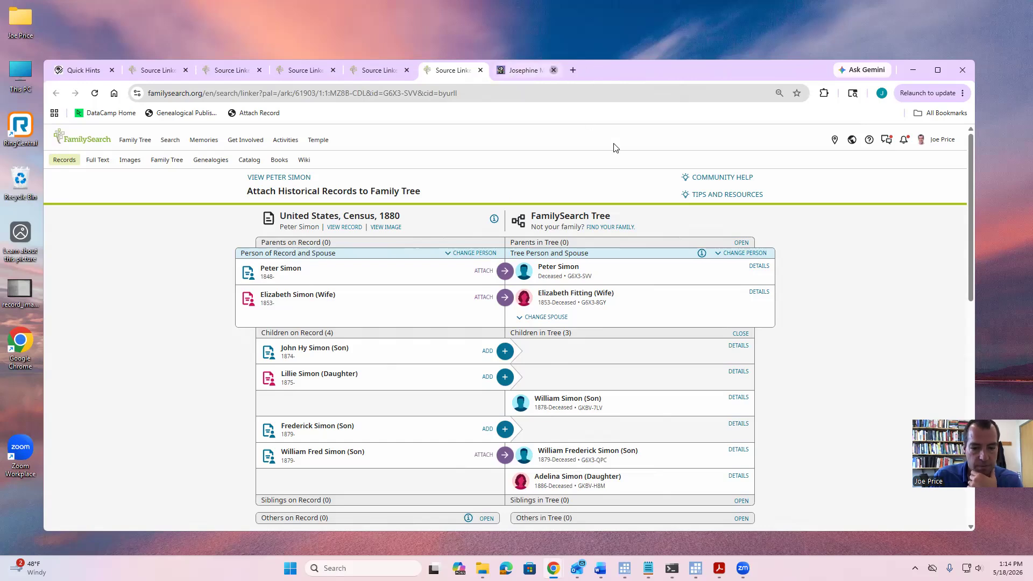
# On the 1880 census hint, compare the record details of the matched son born in 1879 with his tree details
pyautogui.scroll(-3, 619, 161)
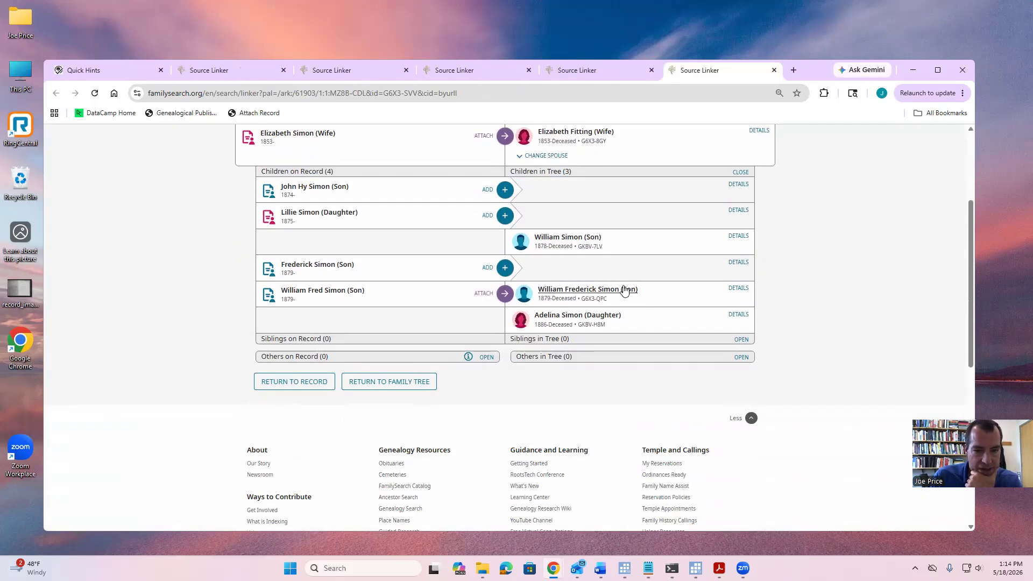
pyautogui.click(738, 288)
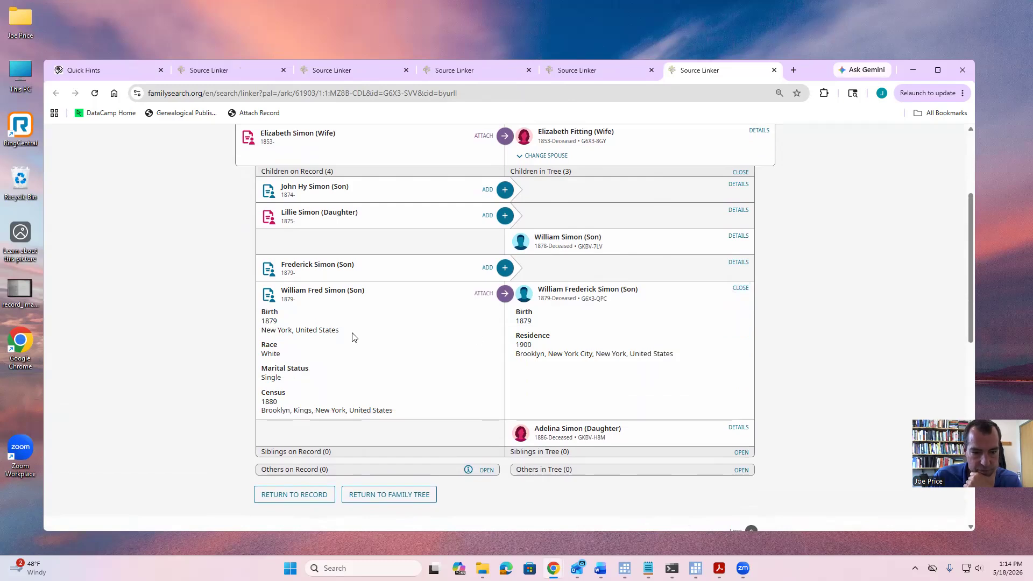
pyautogui.scroll(2, 650, 325)
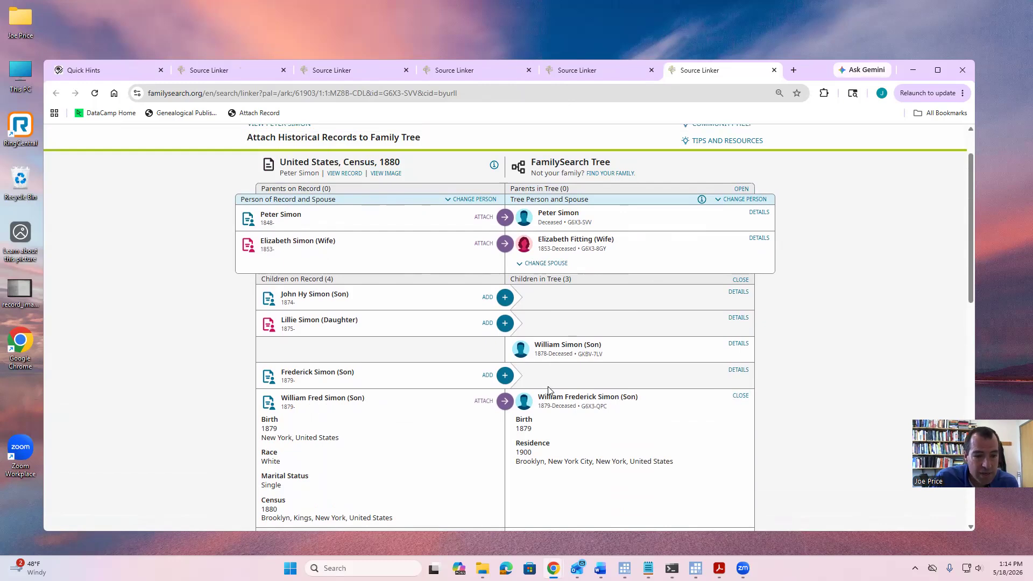
pyautogui.scroll(-2, 431, 371)
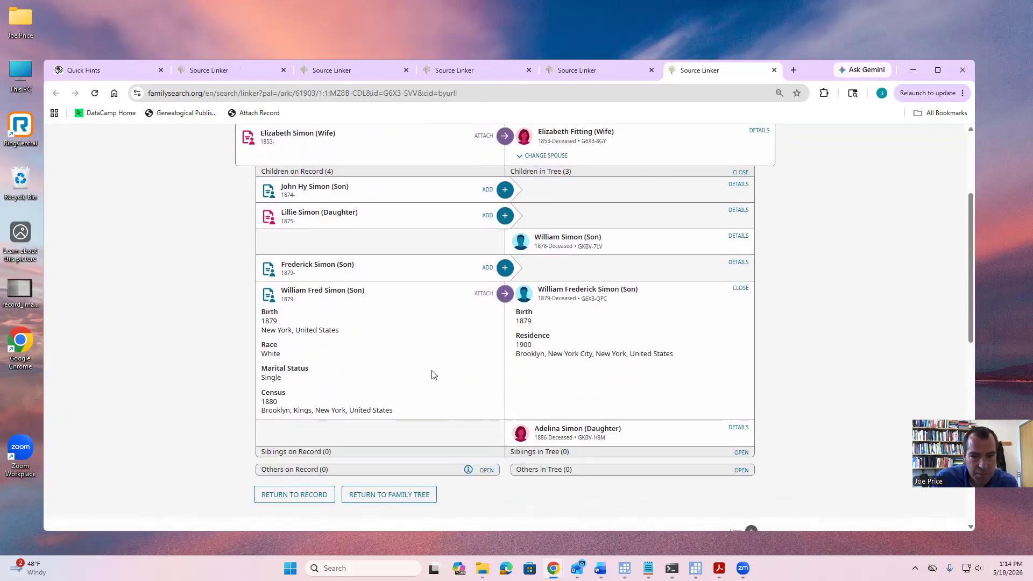
pyautogui.scroll(3, 434, 375)
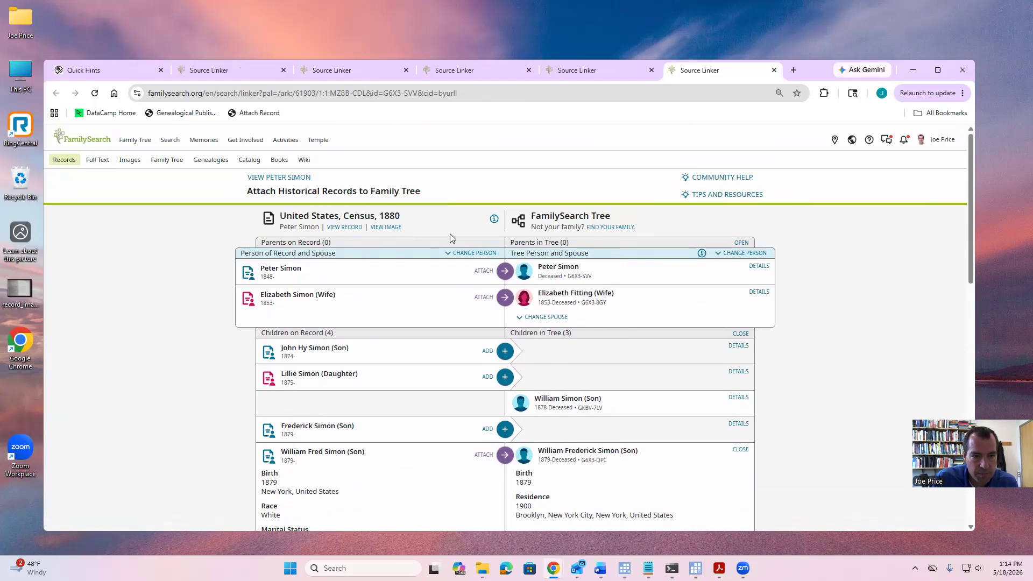
# Run Attach Record on the 1880 census family and review the attached parents and children
pyautogui.click(254, 114)
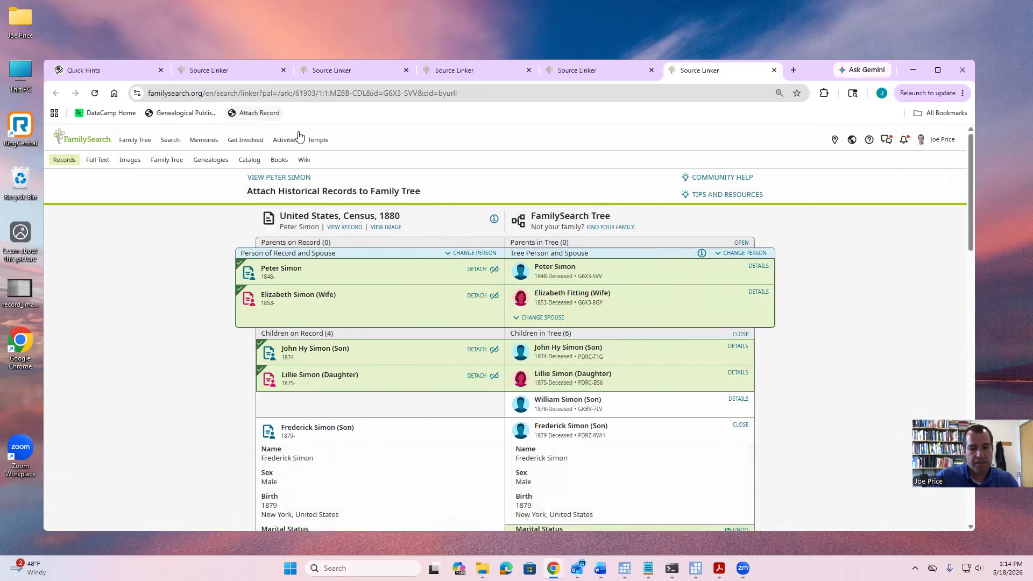
pyautogui.scroll(-2, 496, 181)
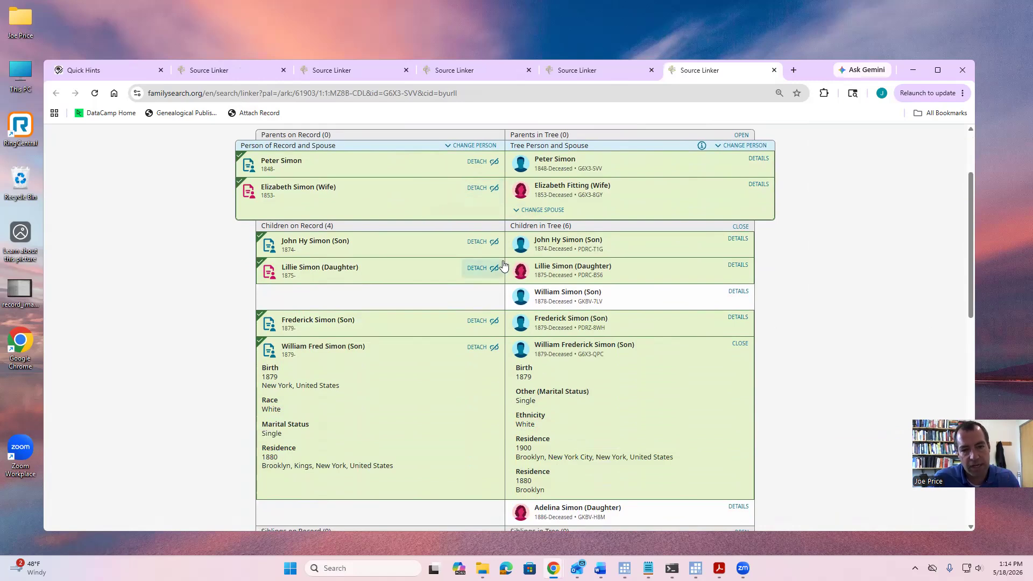
pyautogui.scroll(2, 503, 265)
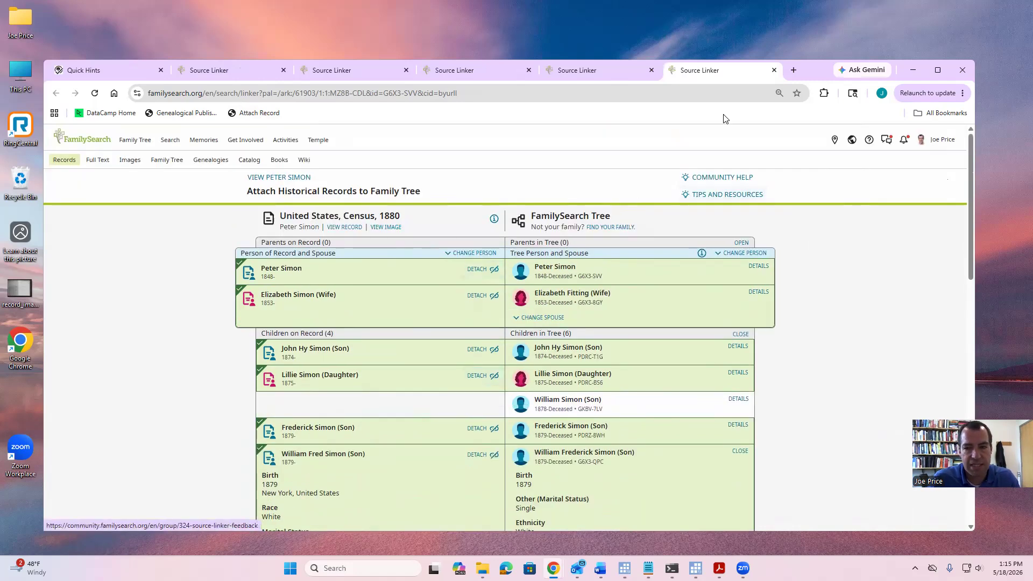
# Open the Source Linker bookmarklet page at goldiemay.com/b in a new tab
pyautogui.click(792, 71)
pyautogui.write('goldei')
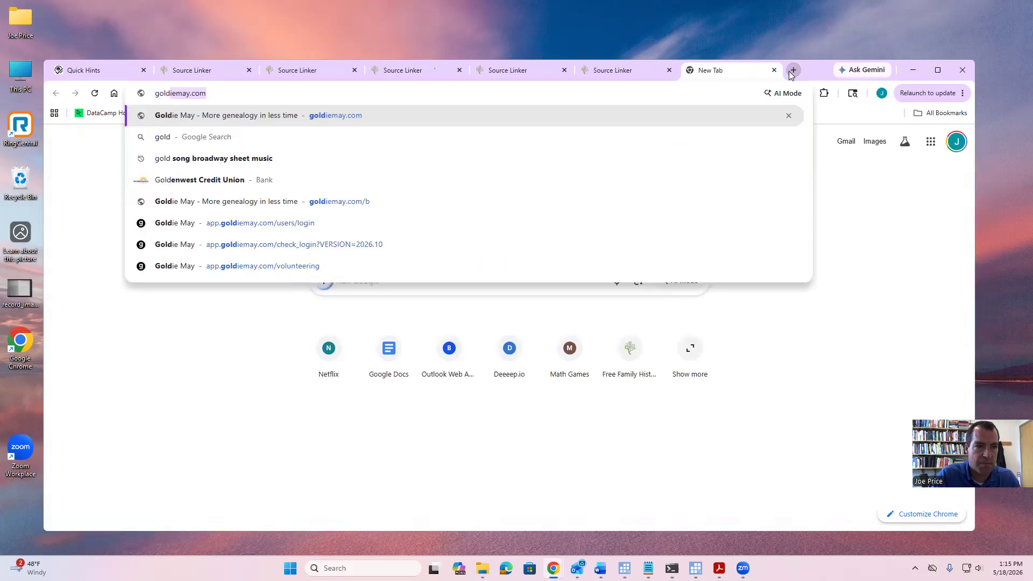
pyautogui.press('BackSpace')
pyautogui.press('BackSpace')
pyautogui.write('iemay')
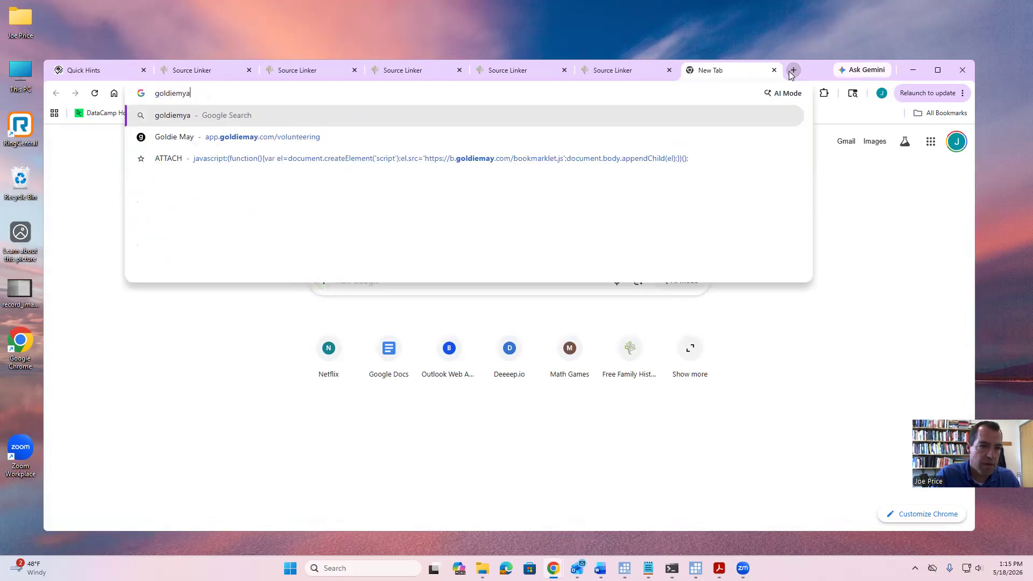
pyautogui.write('.com/b')
pyautogui.press('Return')
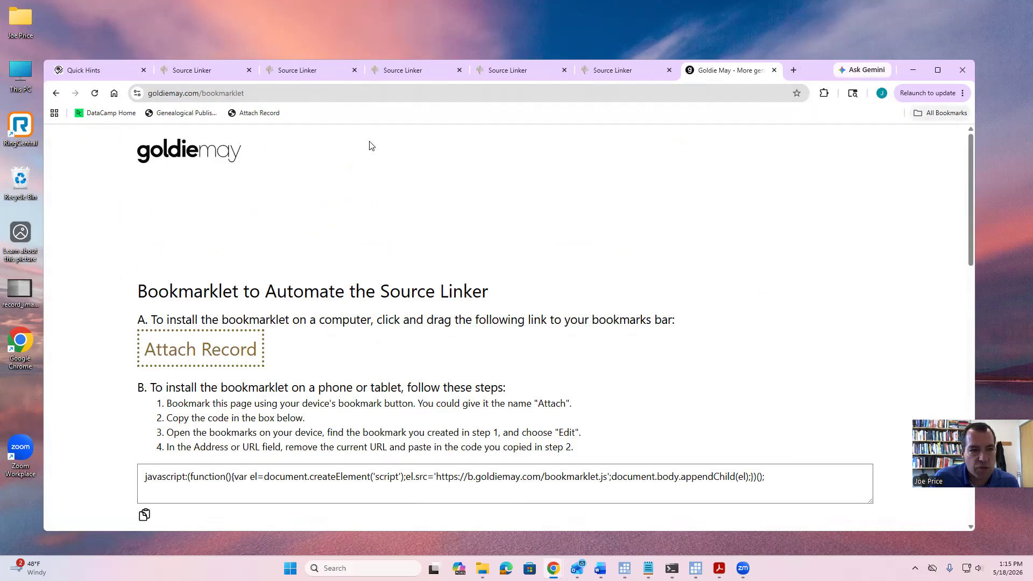
# Hide the browser's bookmarks bar and show it again
pyautogui.click(963, 93)
pyautogui.moveTo(843, 290)
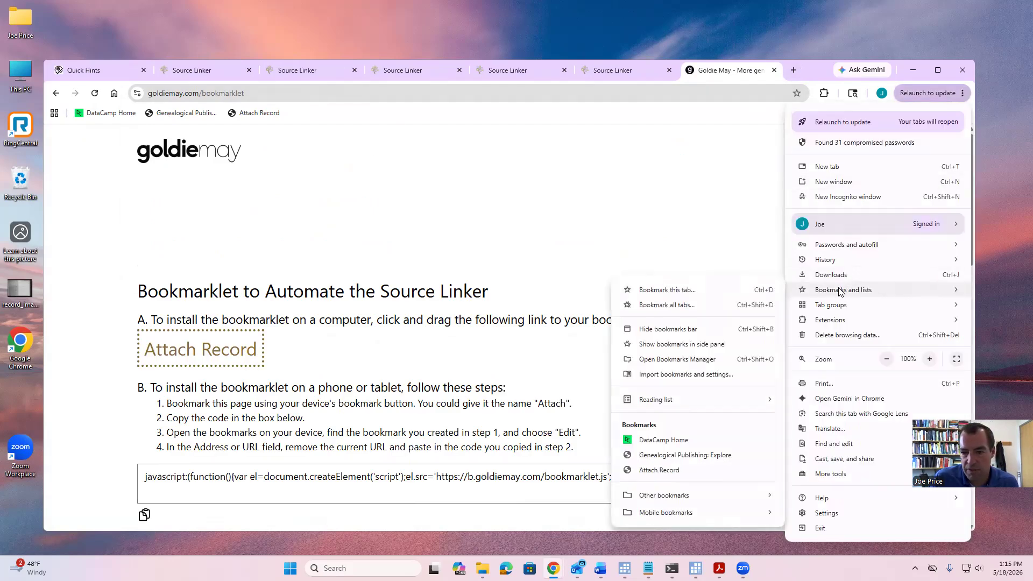
pyautogui.click(667, 328)
pyautogui.click(963, 93)
pyautogui.moveTo(831, 288)
pyautogui.click(664, 330)
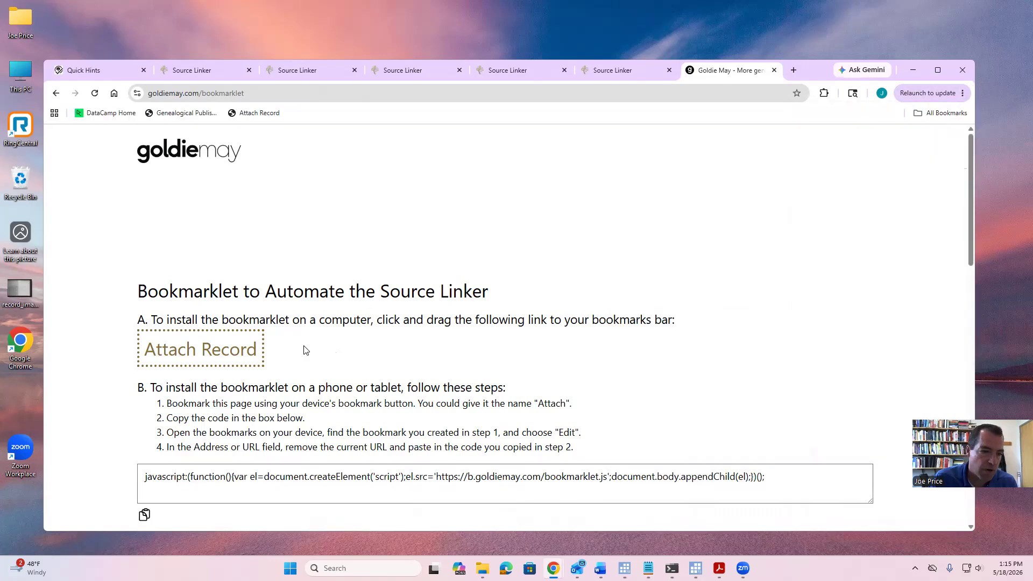
# Add the Attach Record bookmarklet to the bookmarks bar and delete the duplicate bookmark
pyautogui.moveTo(184, 343); pyautogui.dragTo(323, 114)
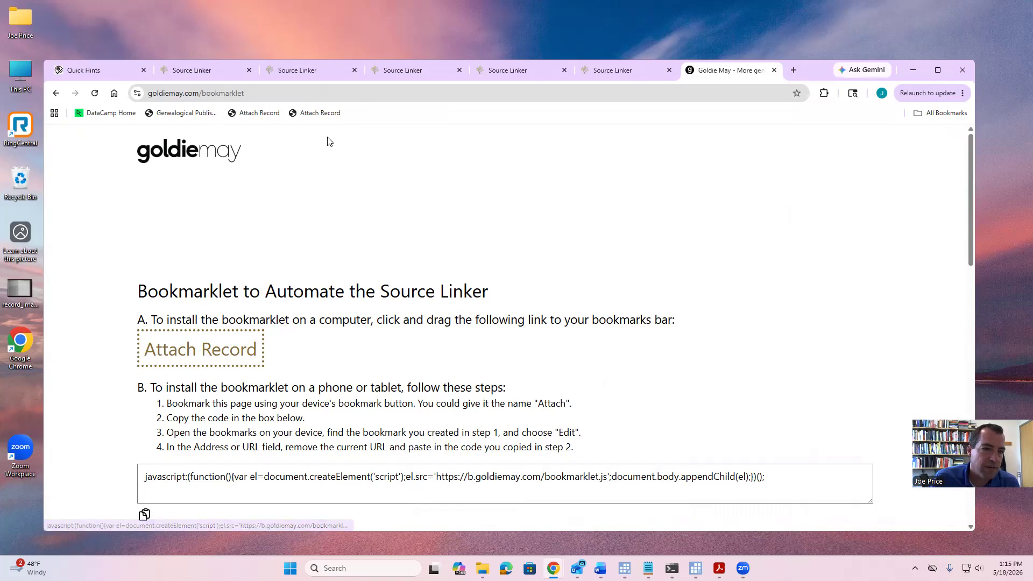
pyautogui.rightClick(316, 116)
pyautogui.click(356, 285)
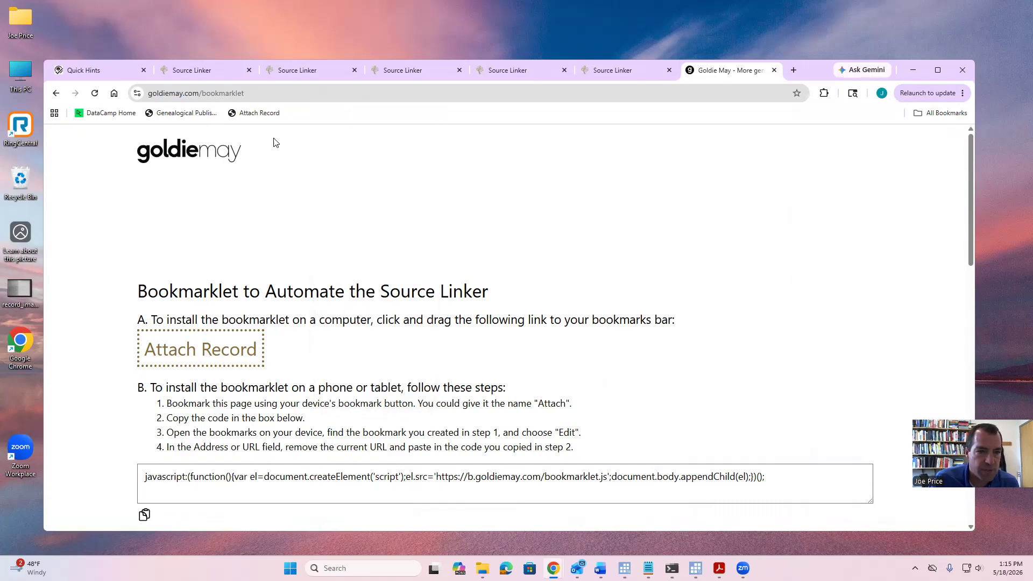
# Close the Goldie May page and the finished 1880 census hint, returning to the 1930 census hint
pyautogui.click(570, 73)
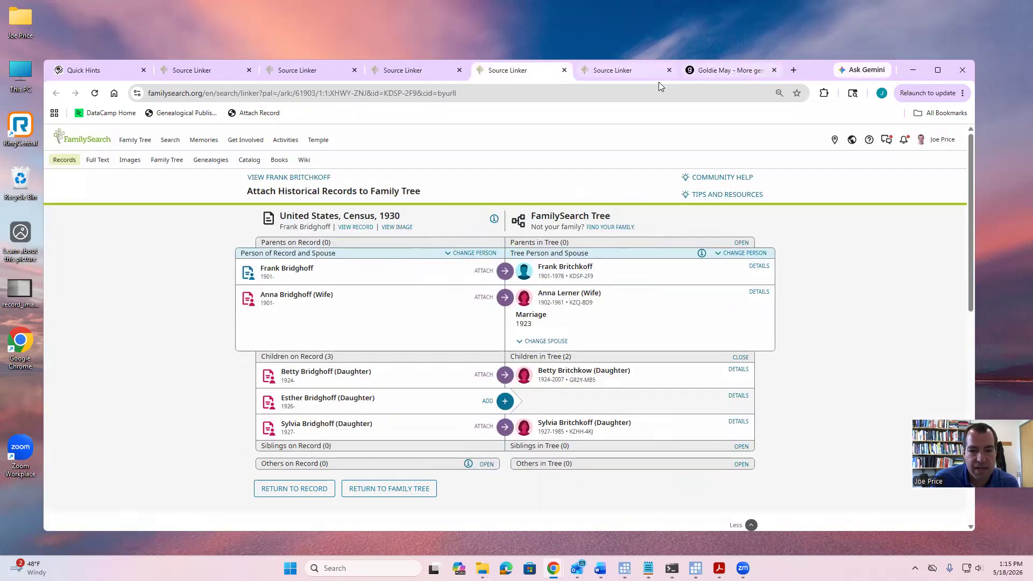
pyautogui.click(774, 70)
pyautogui.click(701, 73)
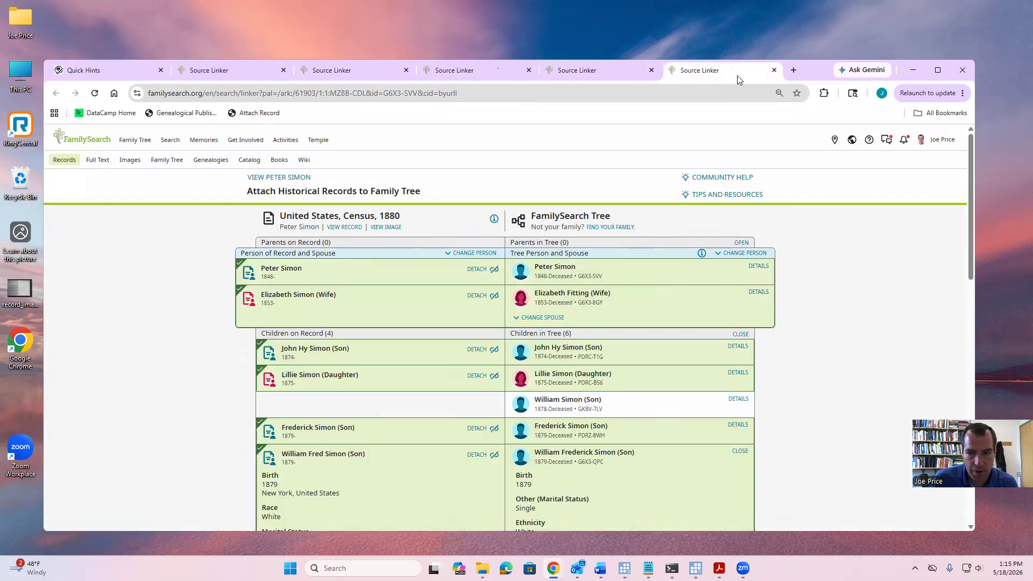
pyautogui.click(774, 70)
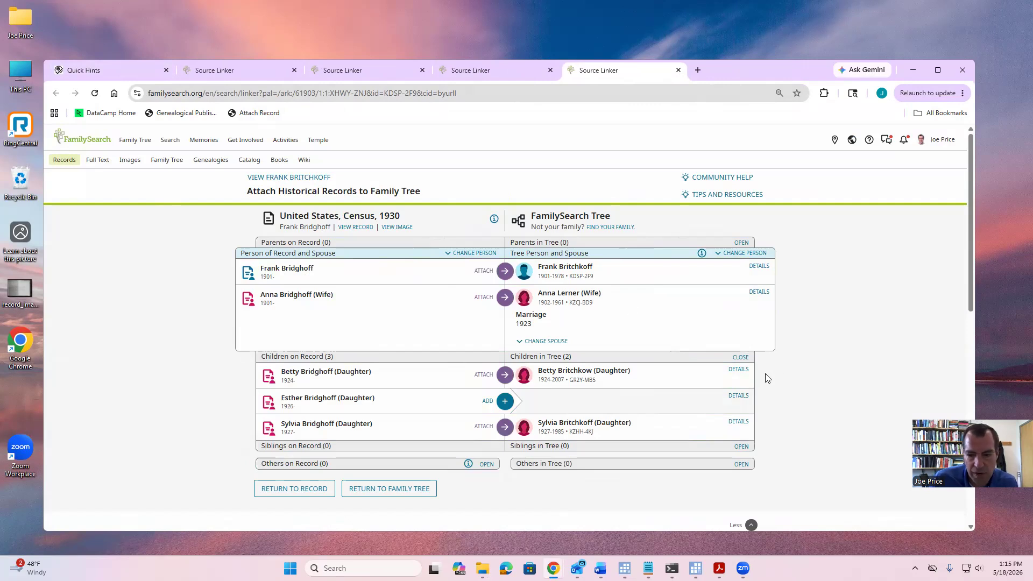
# Run Attach Record on the 1930 census family and move its Source Linker page into a separate window beside the narrowed browser
pyautogui.scroll(-1, 703, 290)
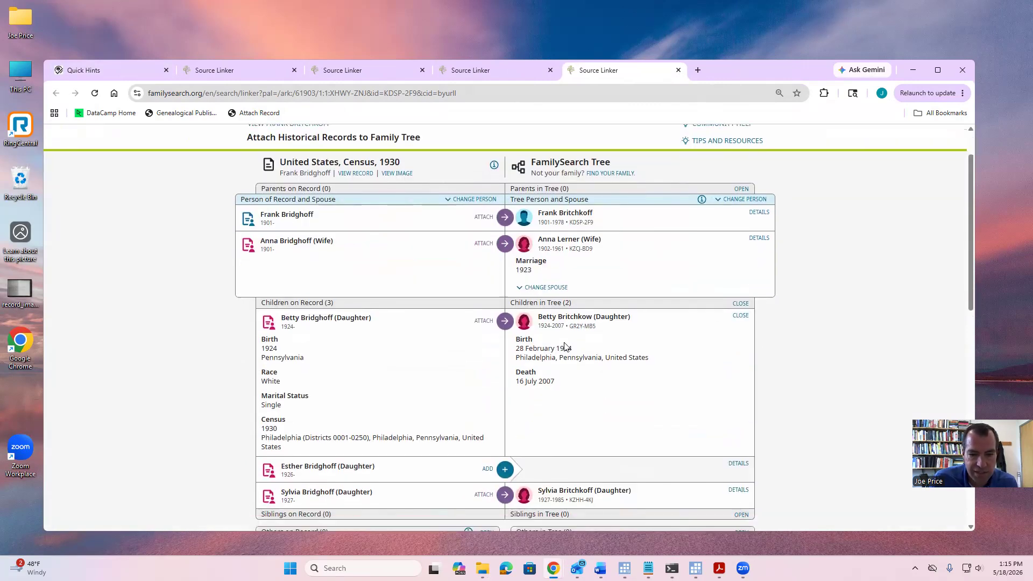
pyautogui.click(254, 113)
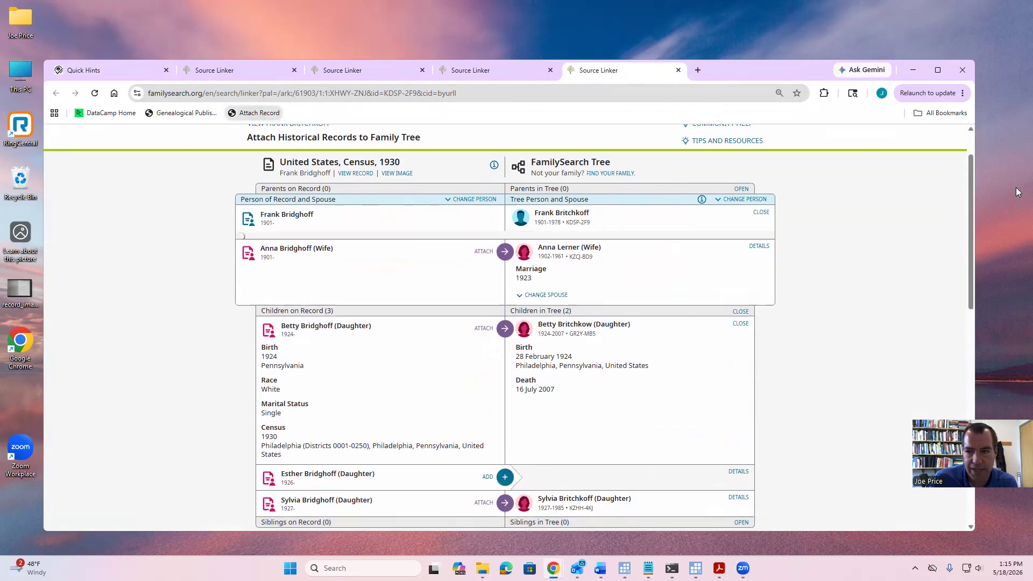
pyautogui.moveTo(976, 185); pyautogui.dragTo(559, 54)
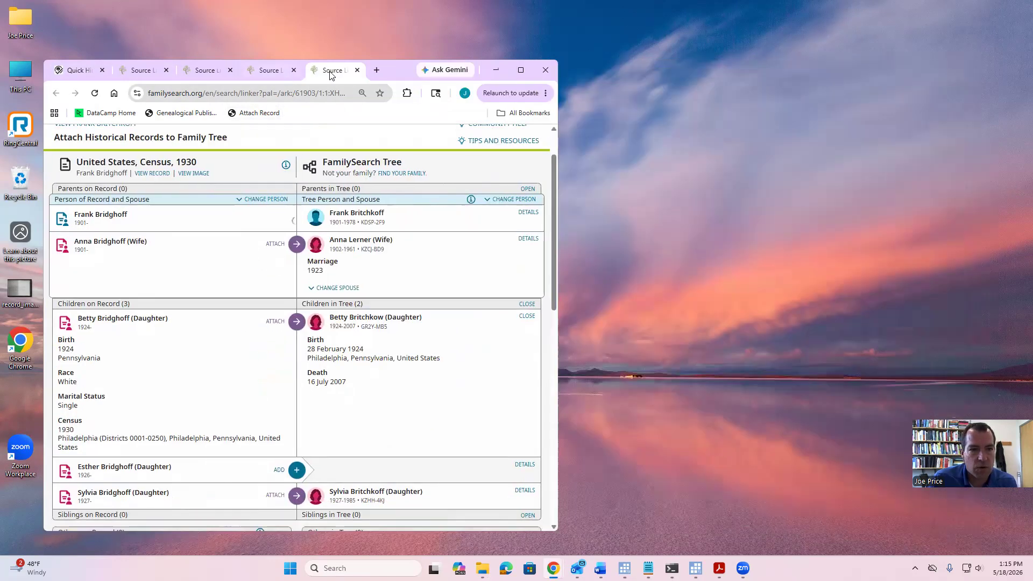
pyautogui.moveTo(334, 71); pyautogui.dragTo(633, 75)
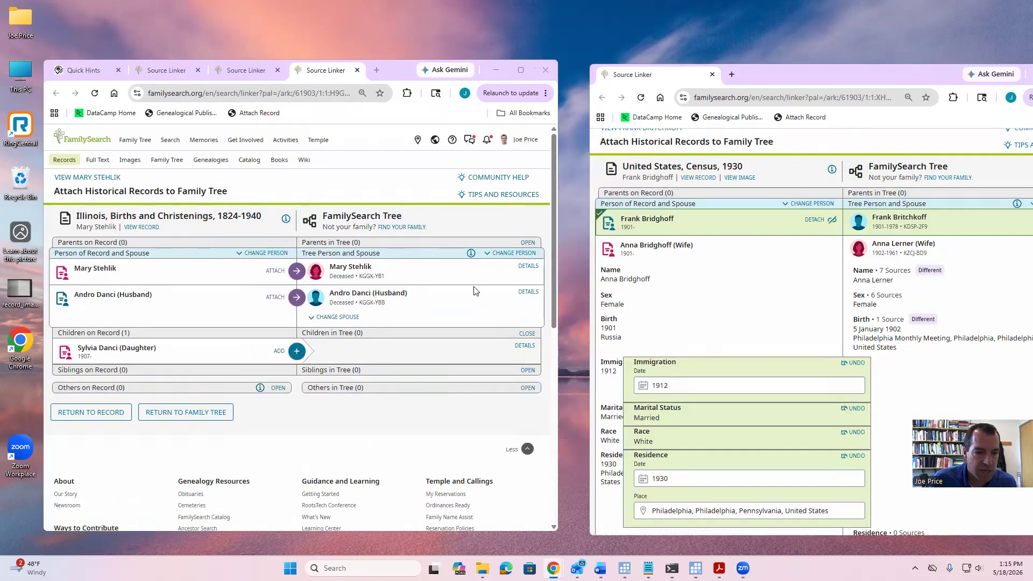
# Expand the details of the daughter, husband and wife on the Illinois, Births and Christenings hint
pyautogui.click(523, 346)
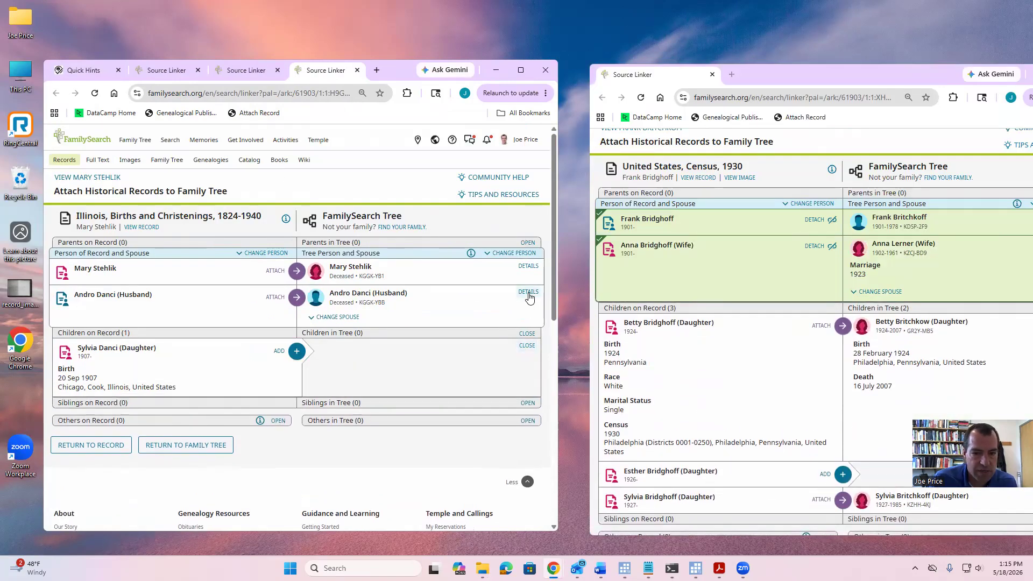
pyautogui.click(528, 292)
pyautogui.click(528, 267)
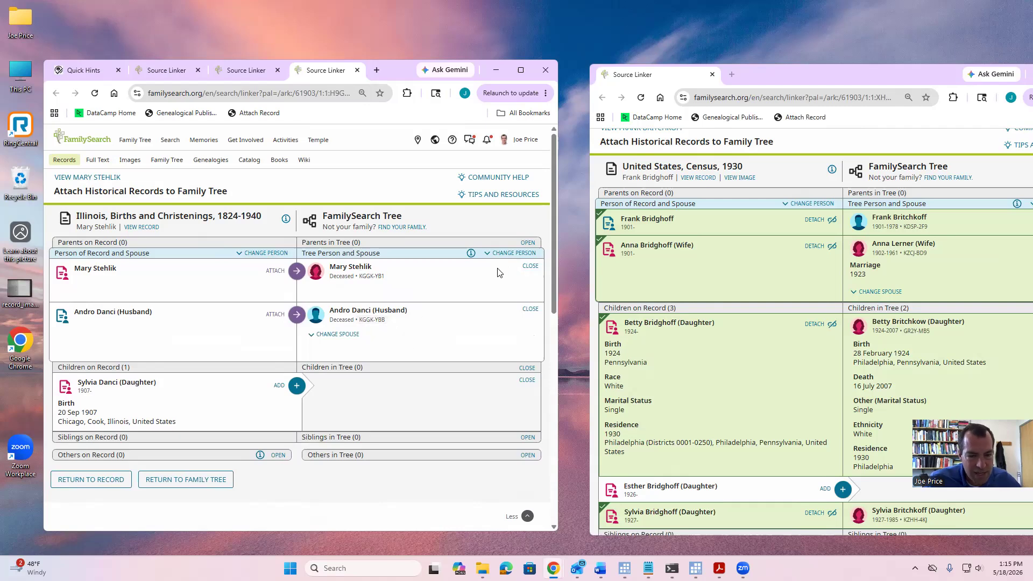
# Open the husband's person page in a new tab and examine his family members, latest changes, vitals and research help
pyautogui.rightClick(356, 314)
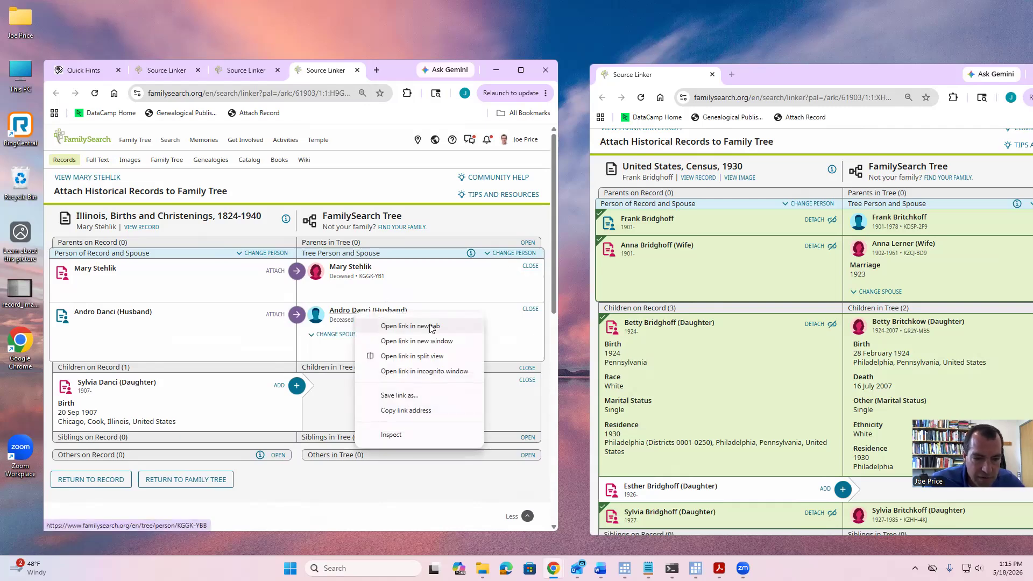
pyautogui.click(417, 326)
pyautogui.click(332, 71)
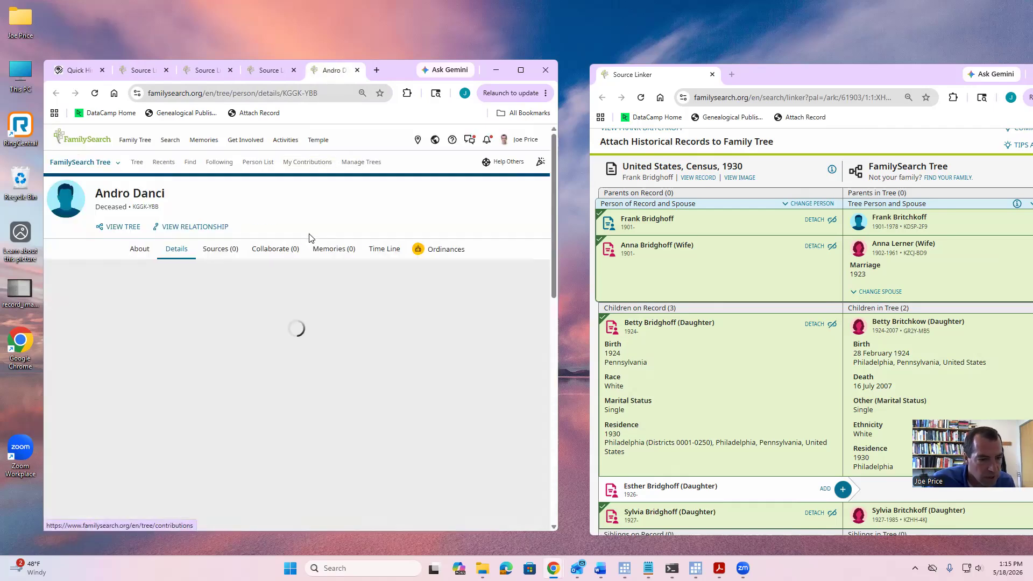
pyautogui.scroll(-8, 227, 314)
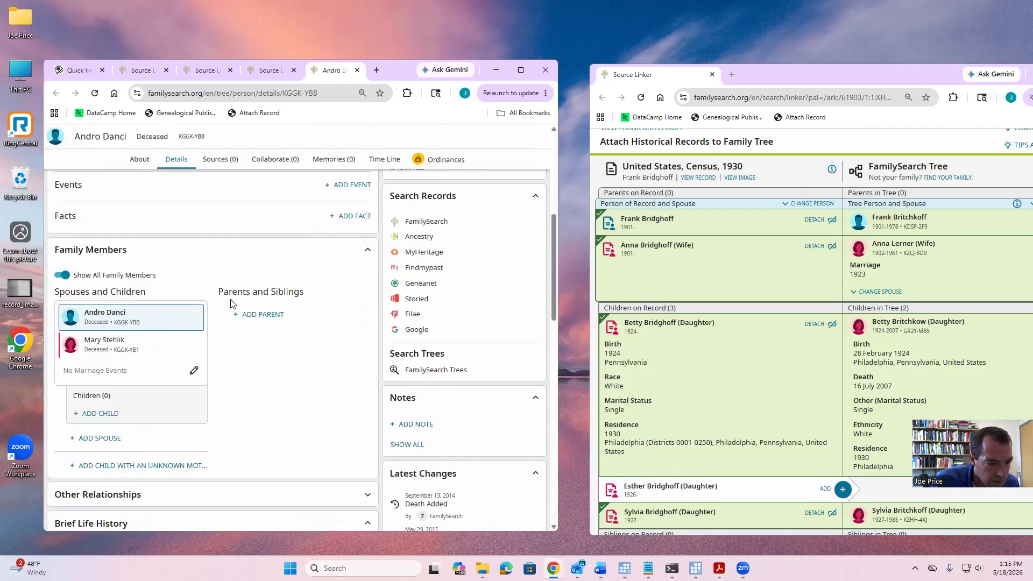
pyautogui.scroll(3, 156, 300)
pyautogui.scroll(-5, 409, 301)
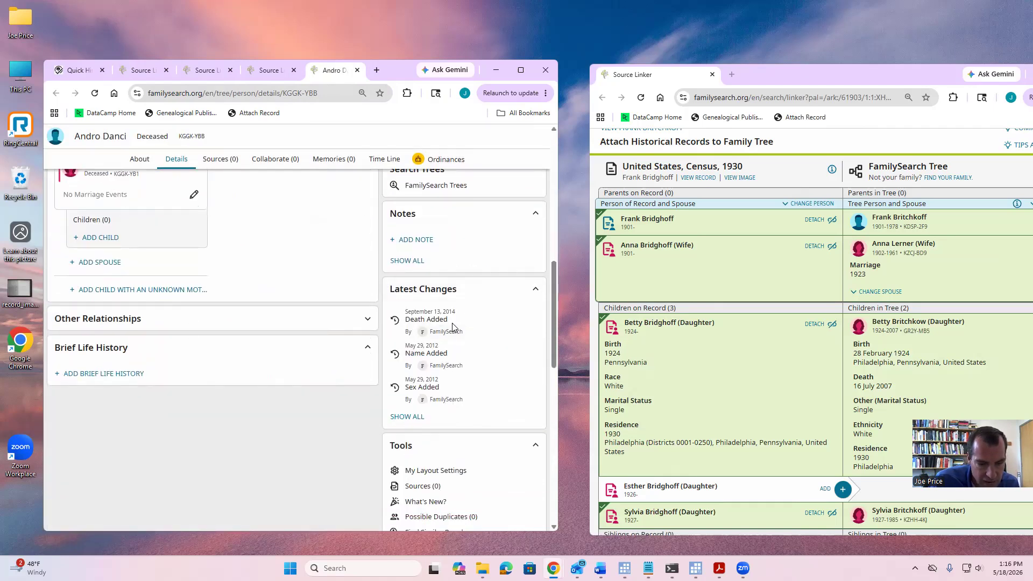
pyautogui.scroll(6, 350, 330)
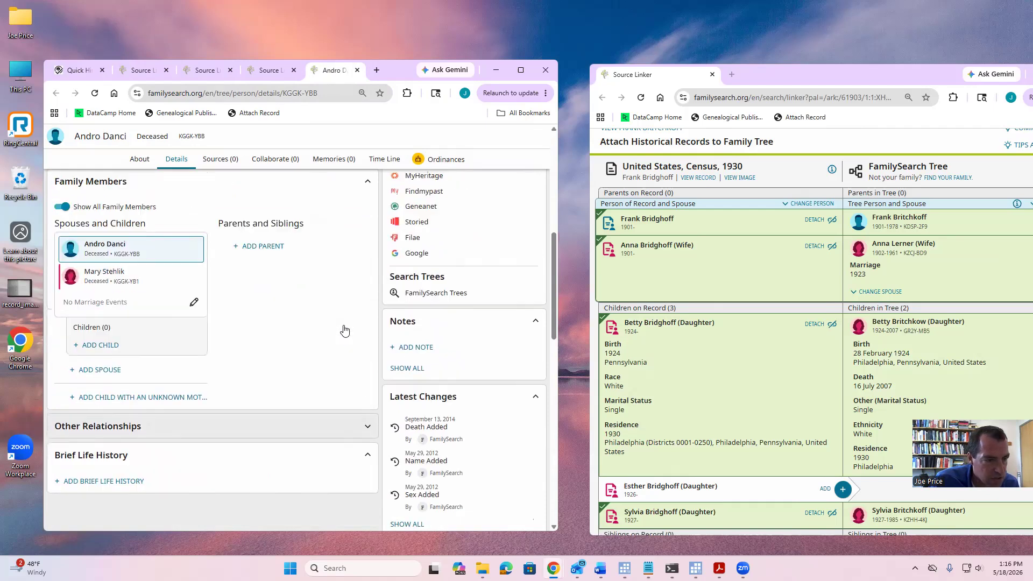
pyautogui.scroll(5, 344, 330)
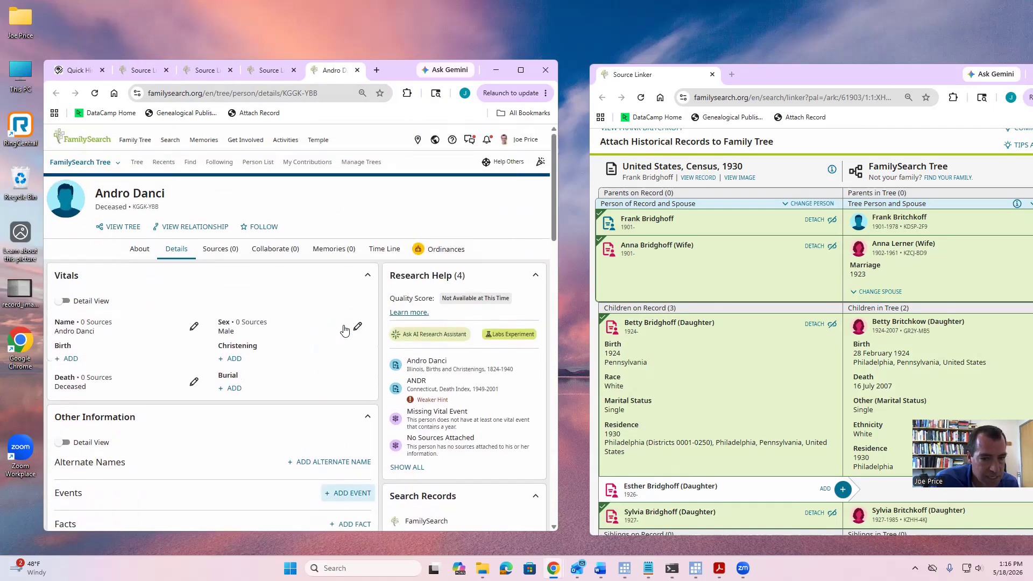
# Examine the ordinance information on the husband's person page and return to his details
pyautogui.click(456, 249)
pyautogui.scroll(-3, 455, 249)
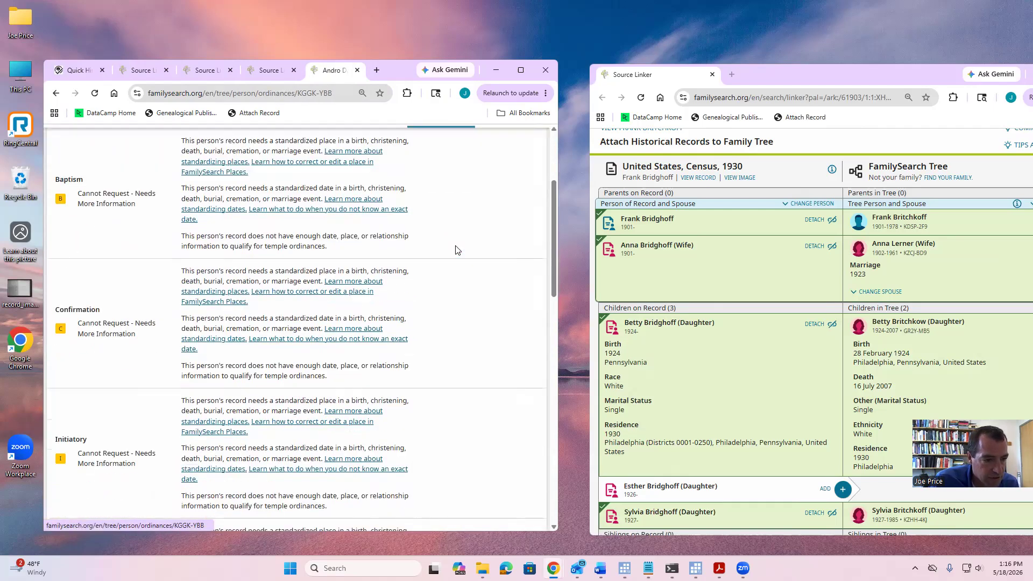
pyautogui.scroll(4, 454, 249)
pyautogui.click(176, 248)
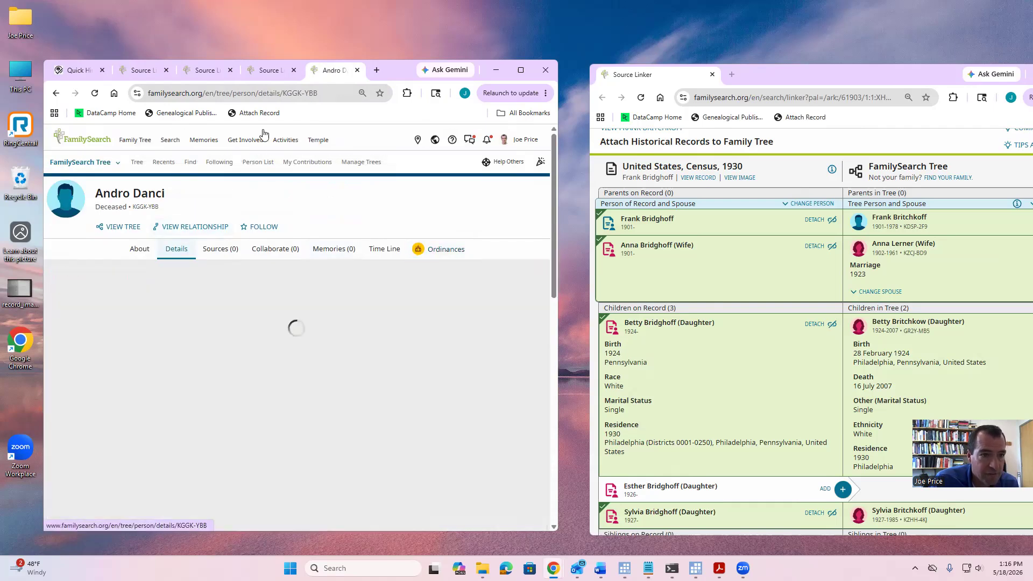
# Run Attach Record on the Illinois, Births and Christenings hint's Source Linker page
pyautogui.click(269, 70)
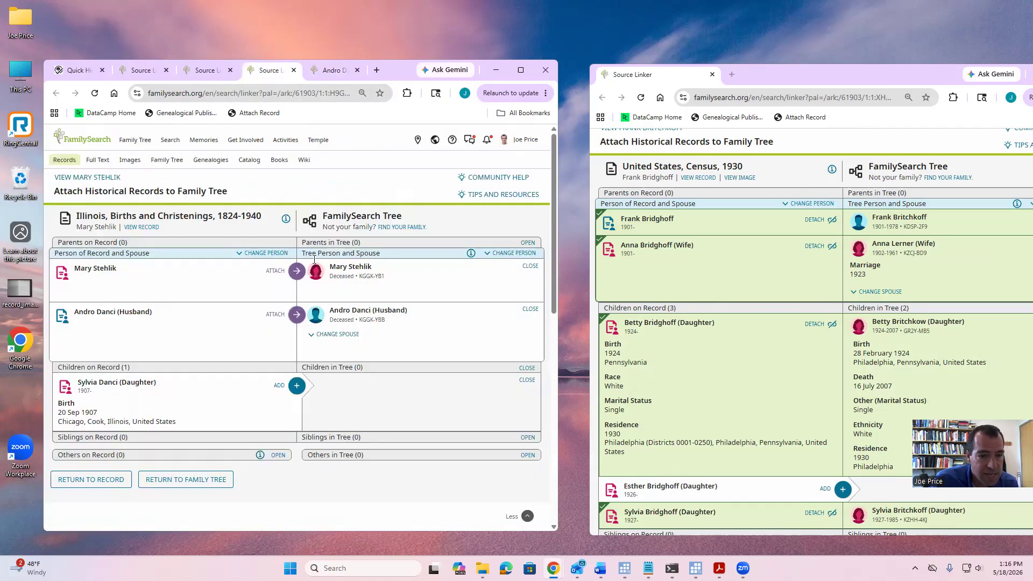
pyautogui.click(266, 115)
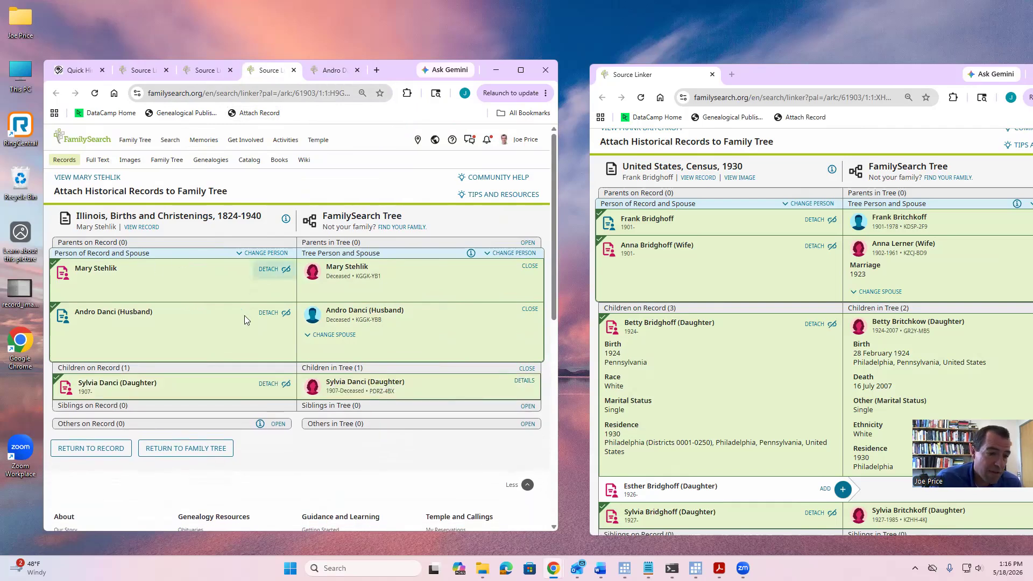
# On the Michigan, Deaths and Burials hint, expand the wife's details and compare her record and tree information
pyautogui.click(200, 70)
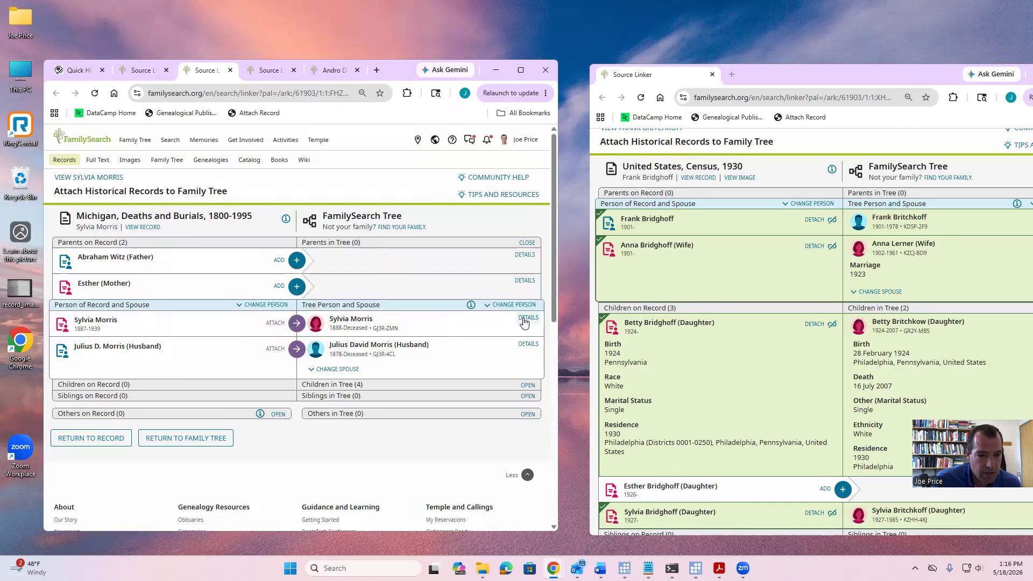
pyautogui.click(527, 318)
pyautogui.scroll(-1, 134, 343)
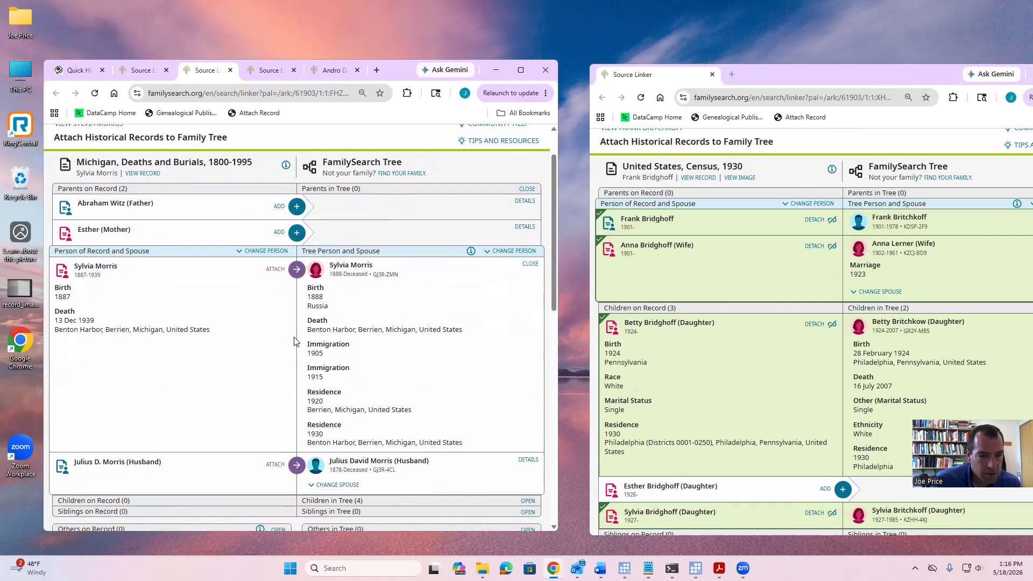
pyautogui.scroll(-2, 156, 373)
pyautogui.scroll(2, 309, 233)
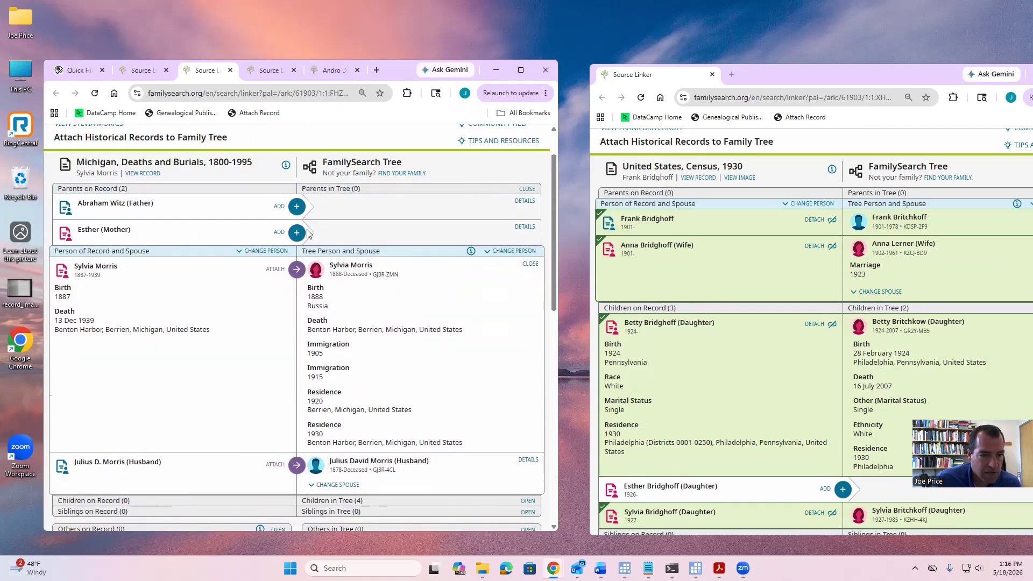
# Create the Michigan hint's father and mother as new tree people and move its Source Linker page into the second browser window
pyautogui.click(295, 206)
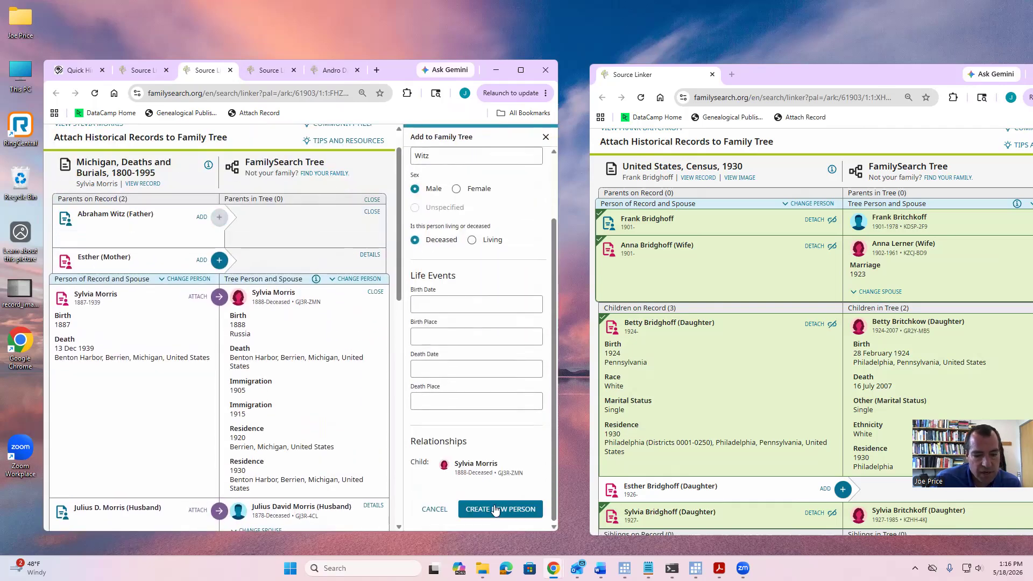
pyautogui.click(497, 510)
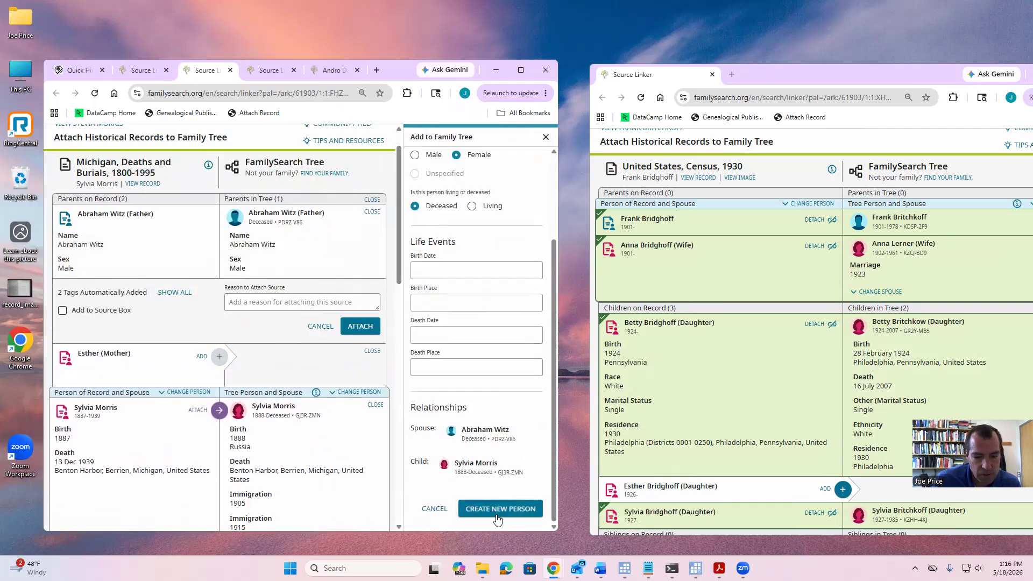
pyautogui.click(497, 511)
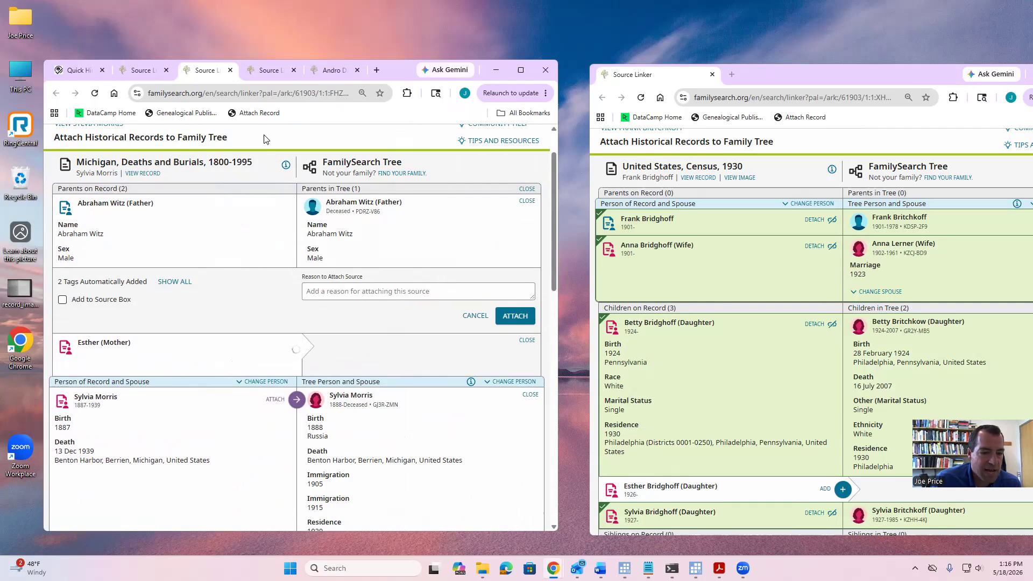
pyautogui.moveTo(209, 75); pyautogui.dragTo(792, 78)
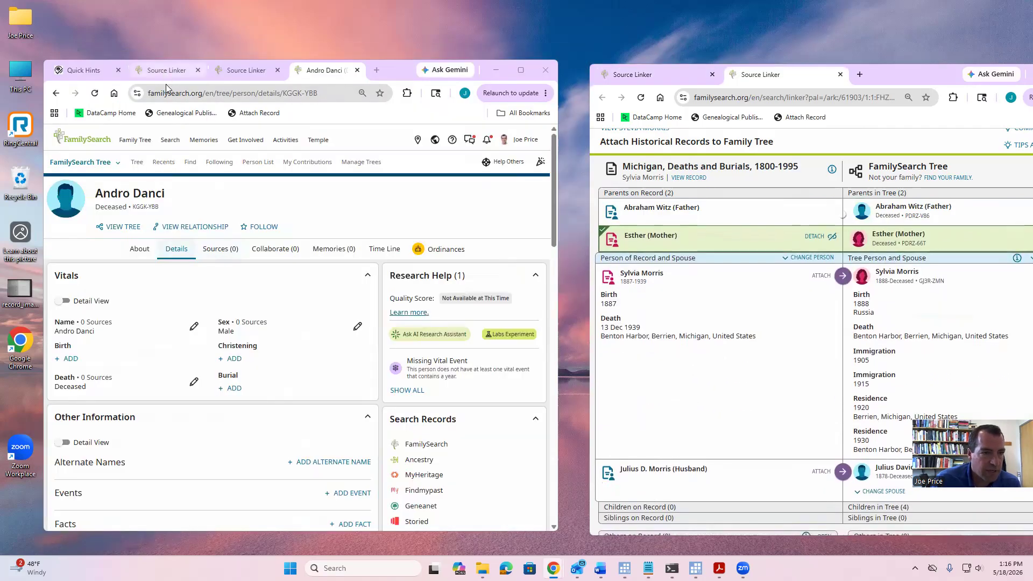
# On the 1880 census hint, expand the daughter's and wife's details and compare their record and tree information
pyautogui.click(167, 70)
pyautogui.scroll(-5, 403, 293)
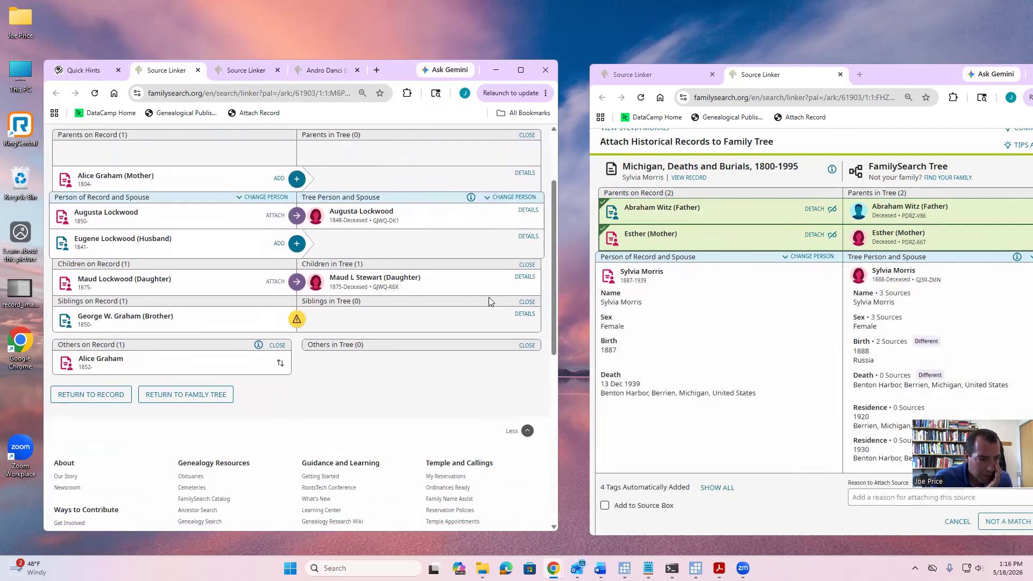
pyautogui.click(524, 277)
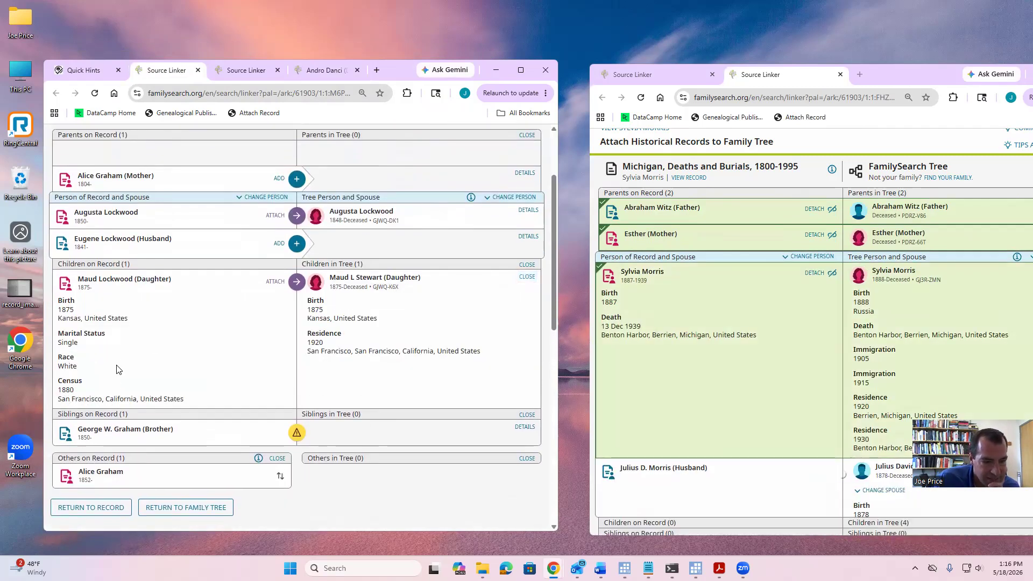
pyautogui.click(523, 212)
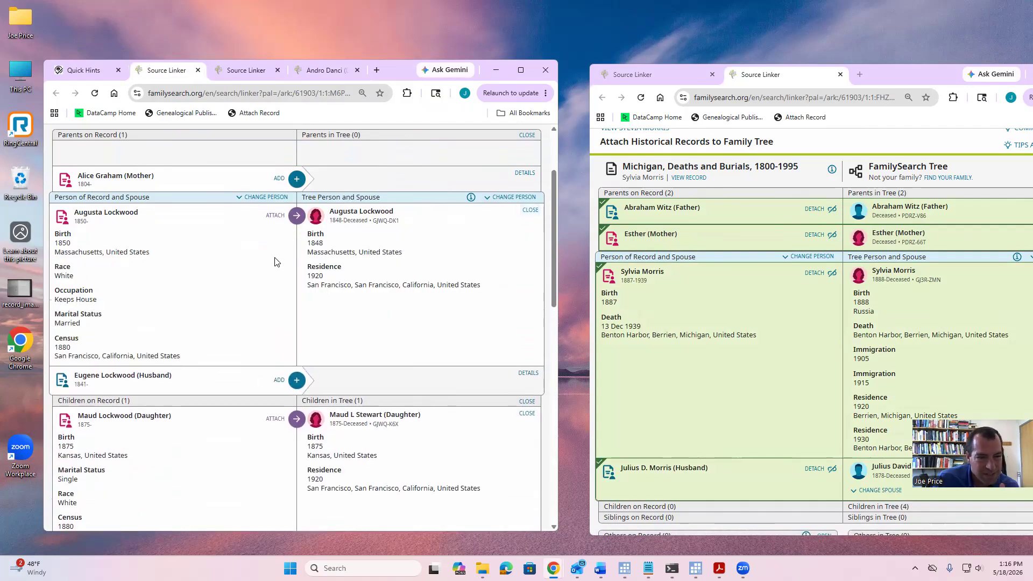
pyautogui.scroll(-4, 214, 290)
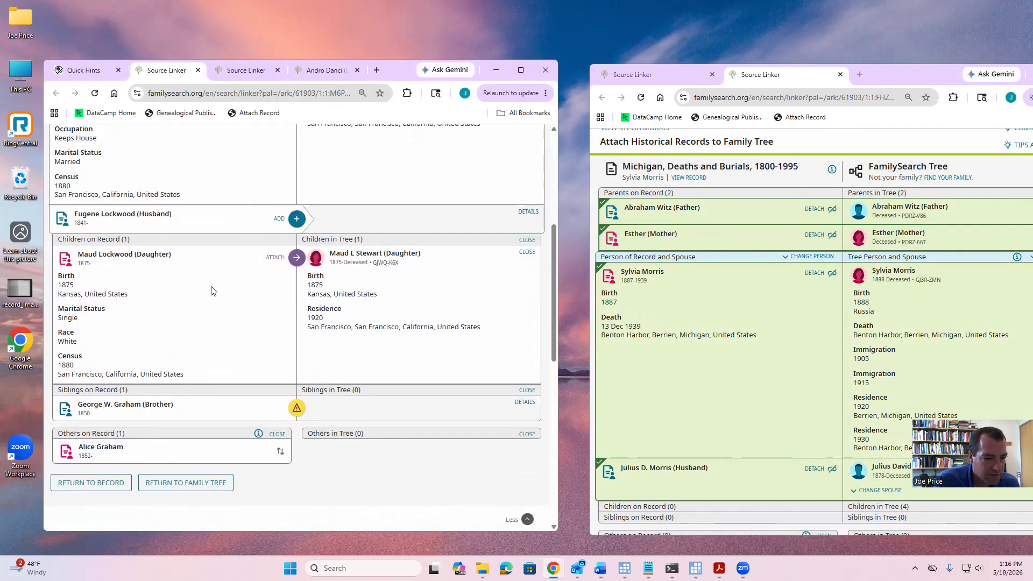
# Run Attach Record on the 1880 census family and move its Source Linker page into the second browser window
pyautogui.scroll(6, 213, 290)
pyautogui.click(258, 113)
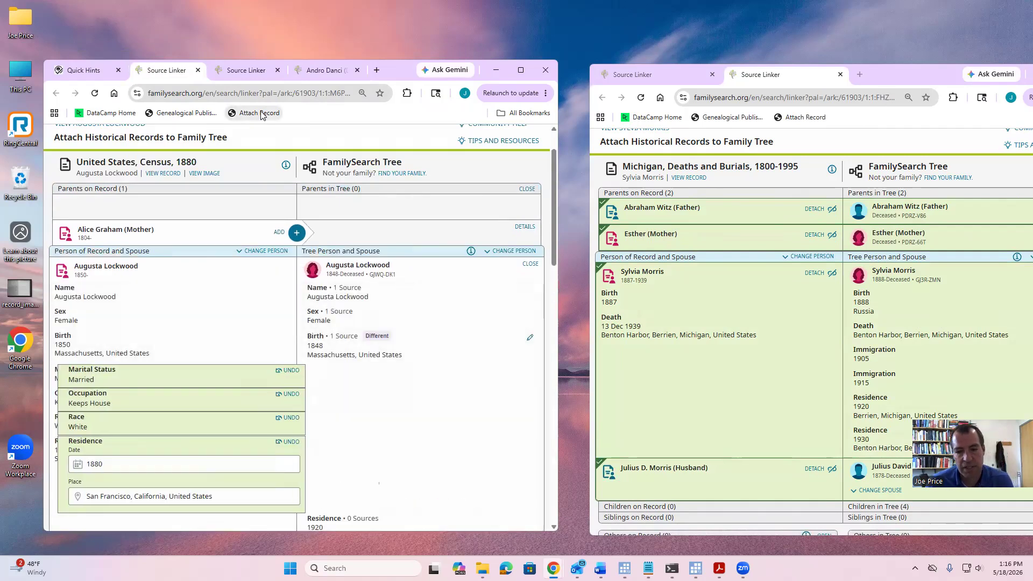
pyautogui.moveTo(175, 73); pyautogui.dragTo(829, 73)
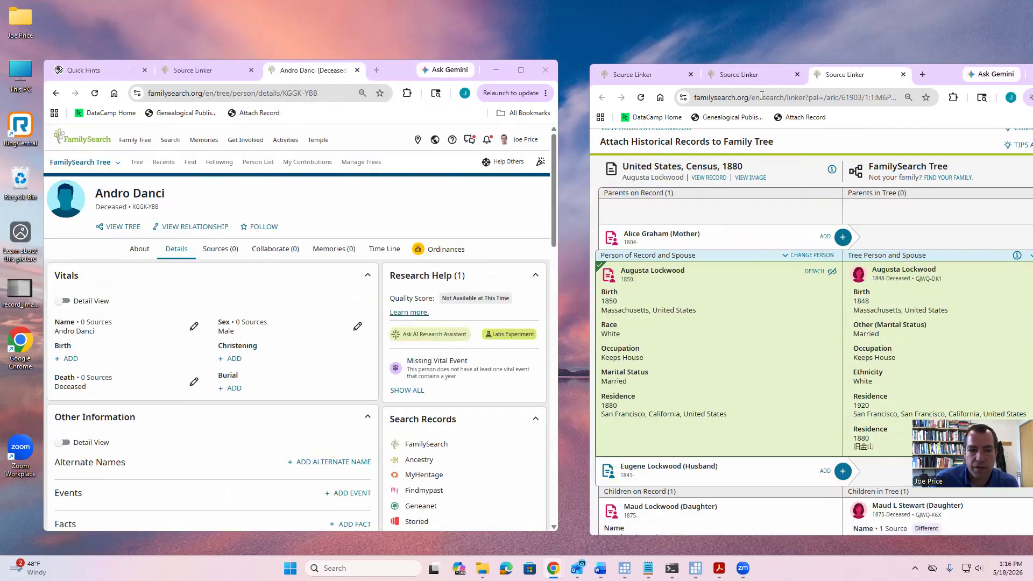
# Close the husband's person page and the finished Illinois hint, leaving only Quick Hints in that window
pyautogui.click(357, 71)
pyautogui.click(291, 71)
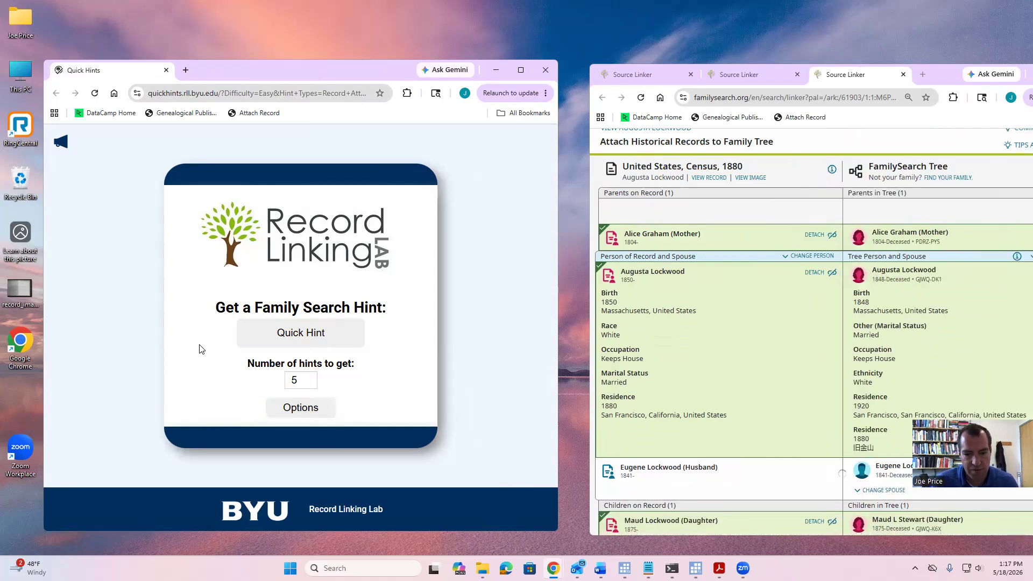
# Bring the Source Linker window fully on screen and change the 1880 census hint's tree person to the wife's brother
pyautogui.scroll(-10, 659, 291)
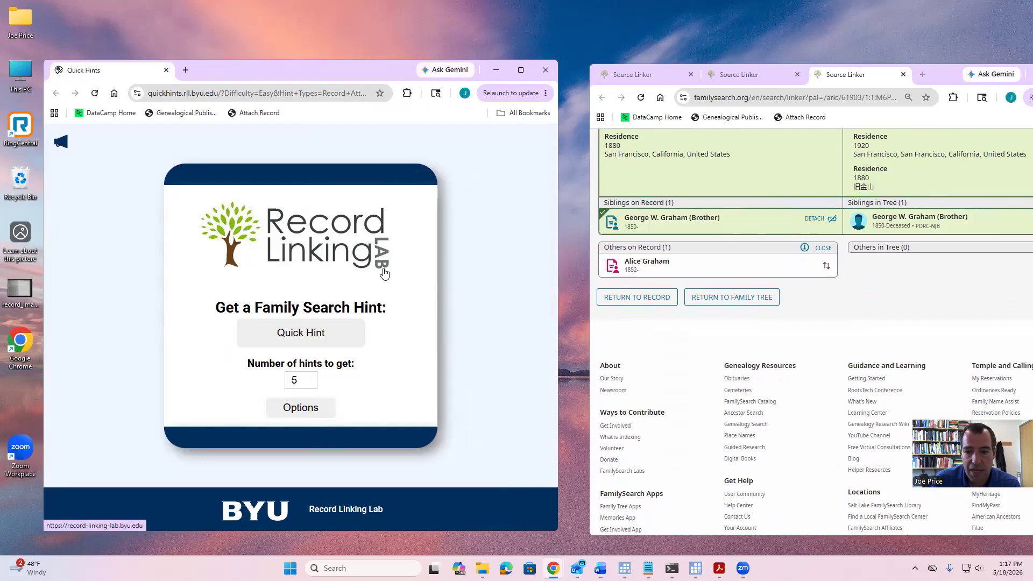
pyautogui.click(942, 78)
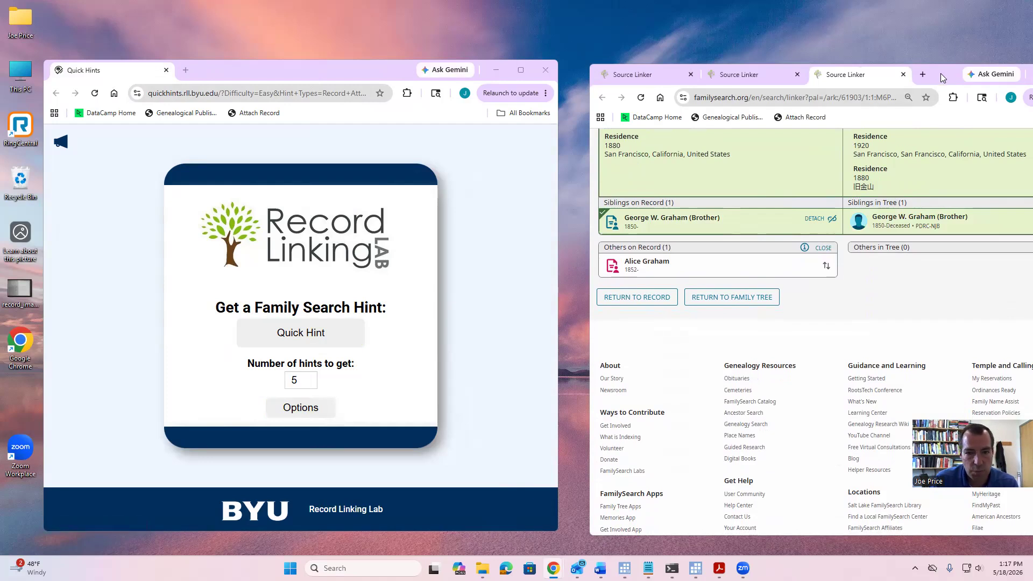
pyautogui.moveTo(943, 78); pyautogui.dragTo(457, 81)
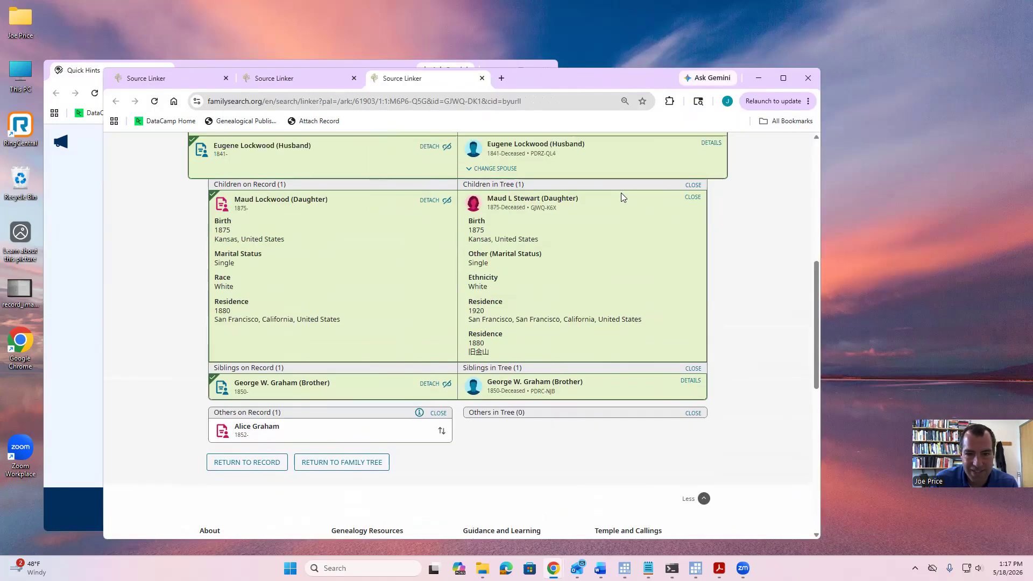
pyautogui.scroll(5, 670, 202)
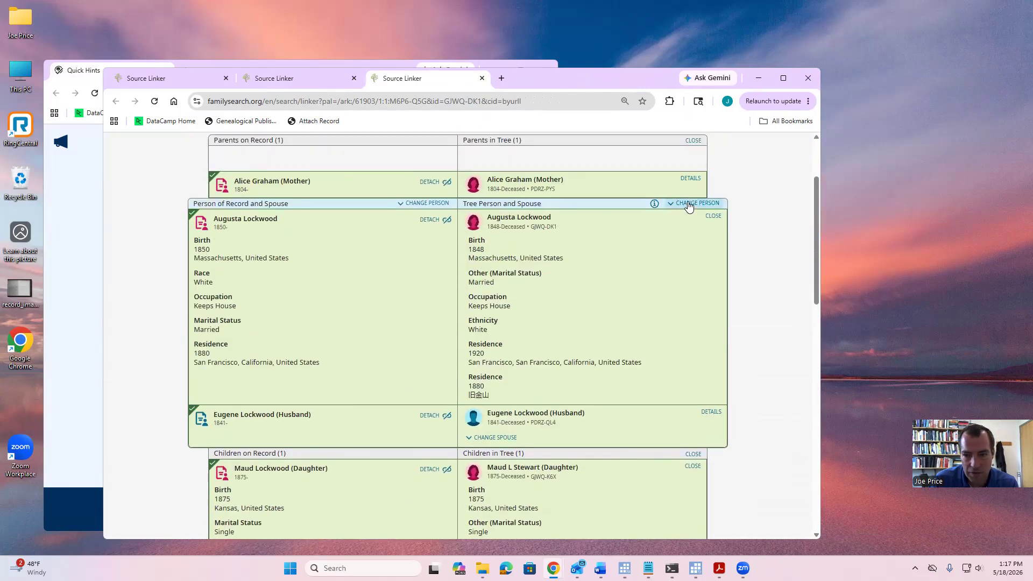
pyautogui.click(688, 205)
pyautogui.click(712, 437)
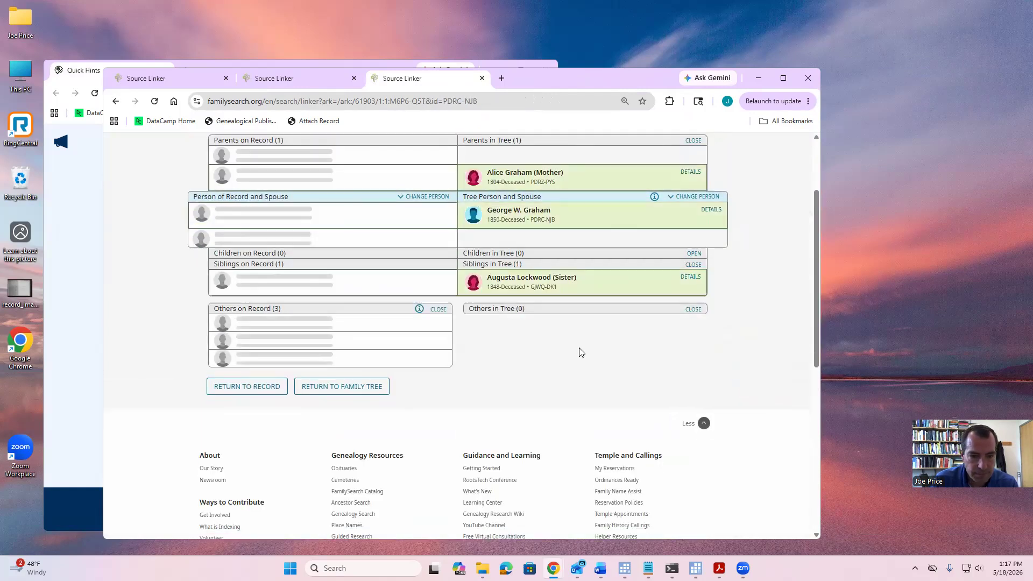